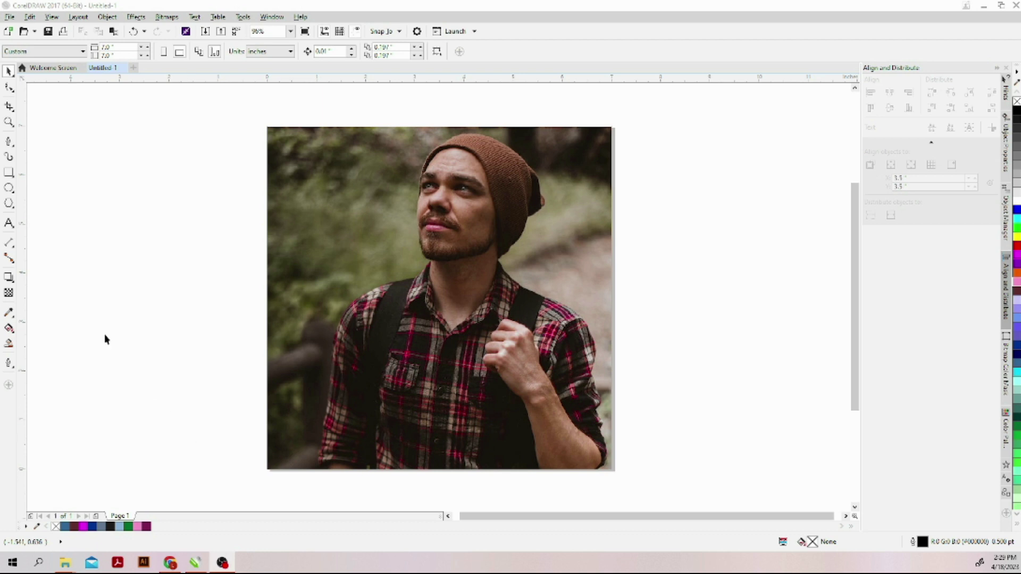
# - Start a Pen tool outline at the photo's lower edge, beside the cuff of the man's sleeve on the railing side
pyautogui.click(14, 148)
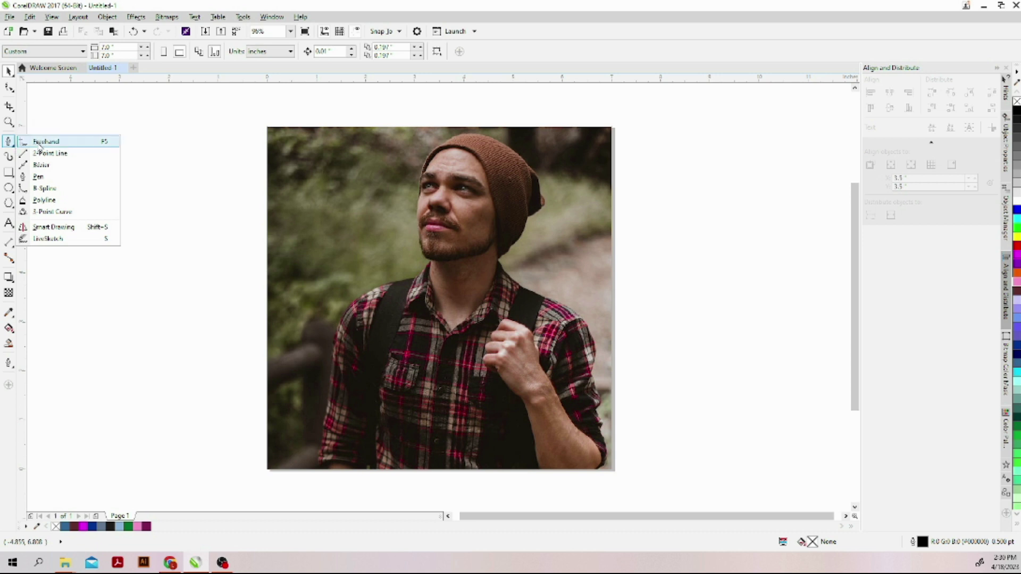
pyautogui.click(39, 99)
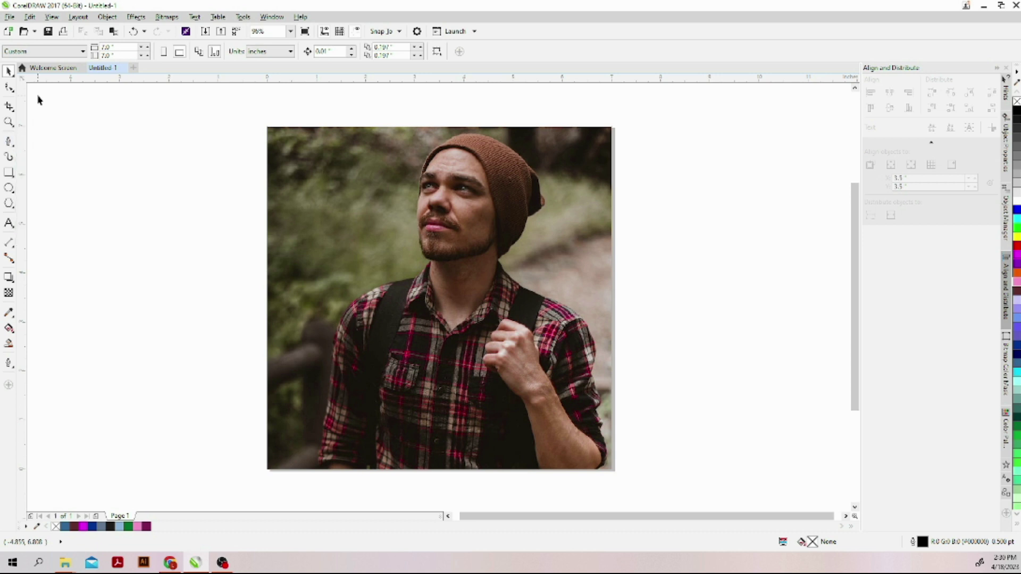
pyautogui.click(13, 149)
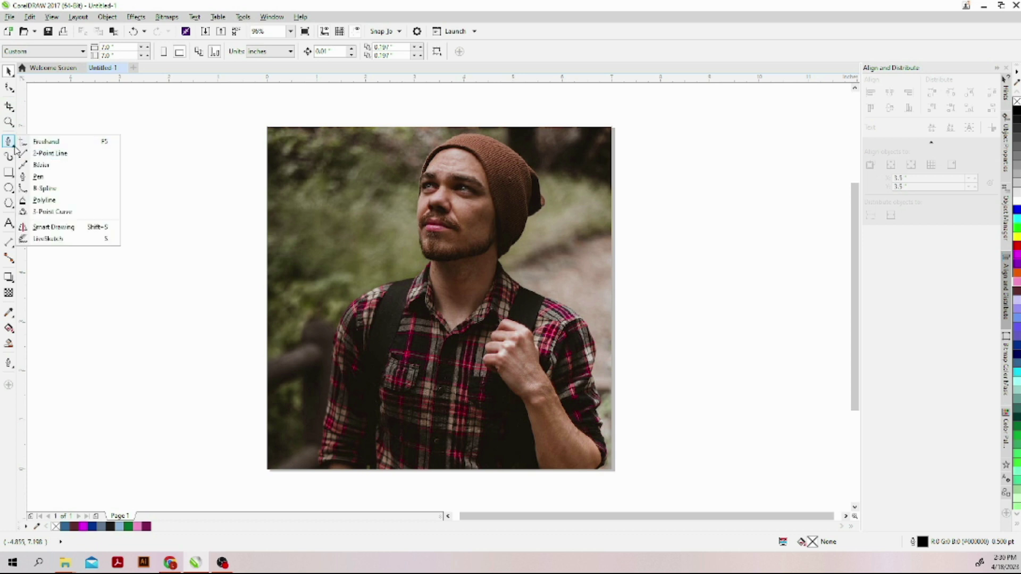
pyautogui.click(40, 181)
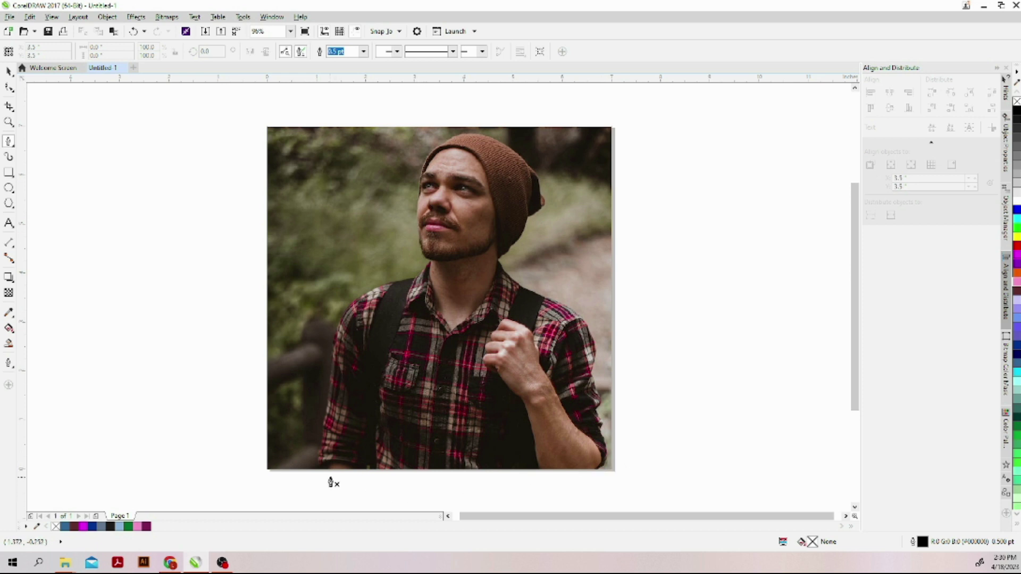
pyautogui.scroll(4, 339, 461)
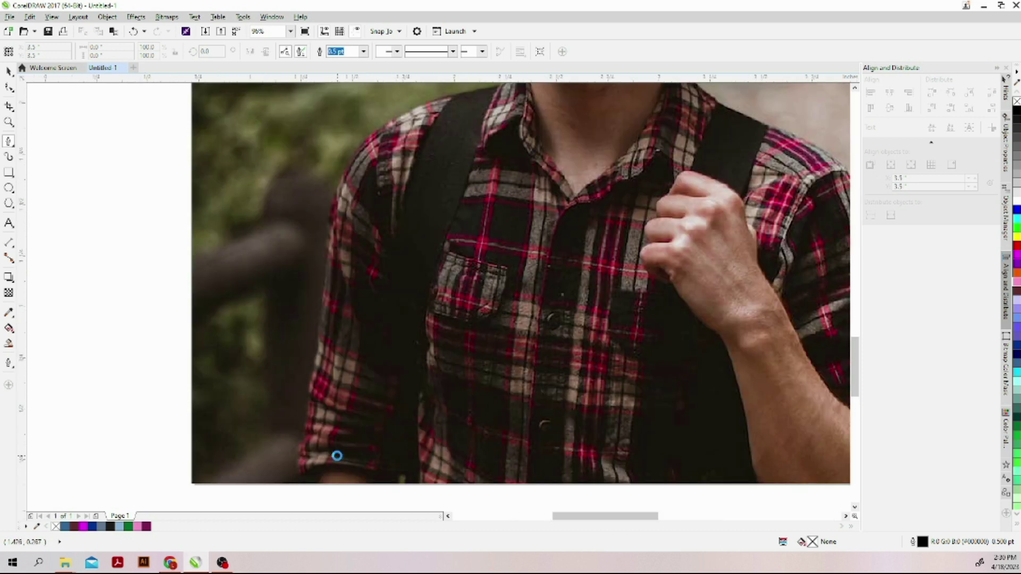
pyautogui.scroll(-2, 339, 460)
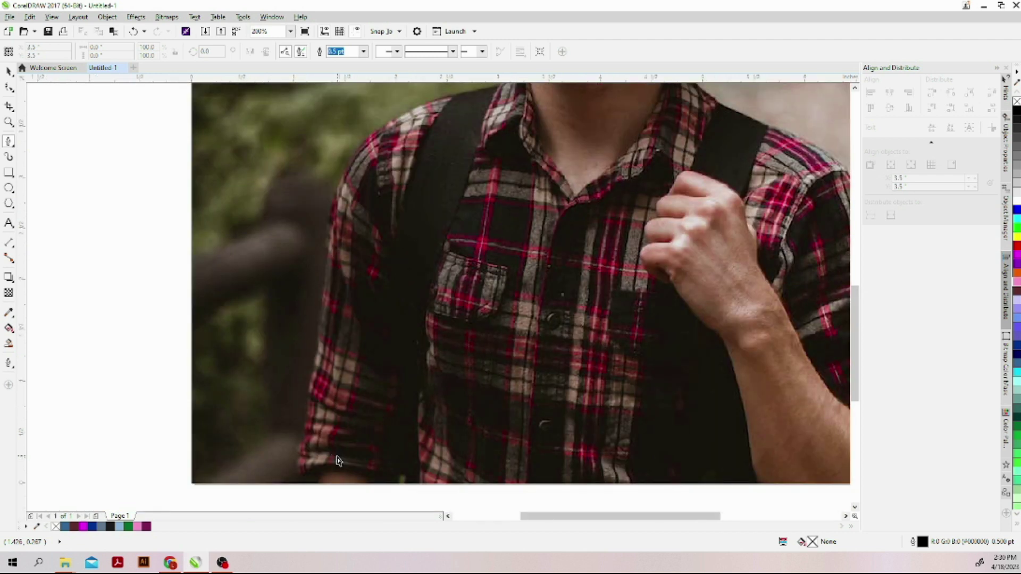
pyautogui.click(300, 480)
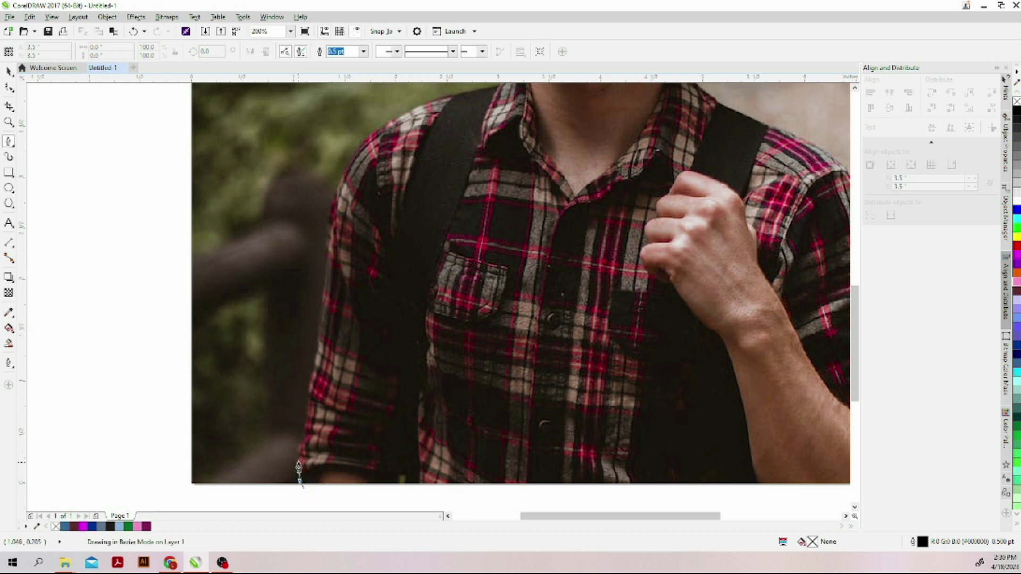
# - Trace the outer edge of that plaid sleeve with Pen nodes from the cuff up to the upper arm
pyautogui.doubleClick(300, 468)
pyautogui.click(300, 467)
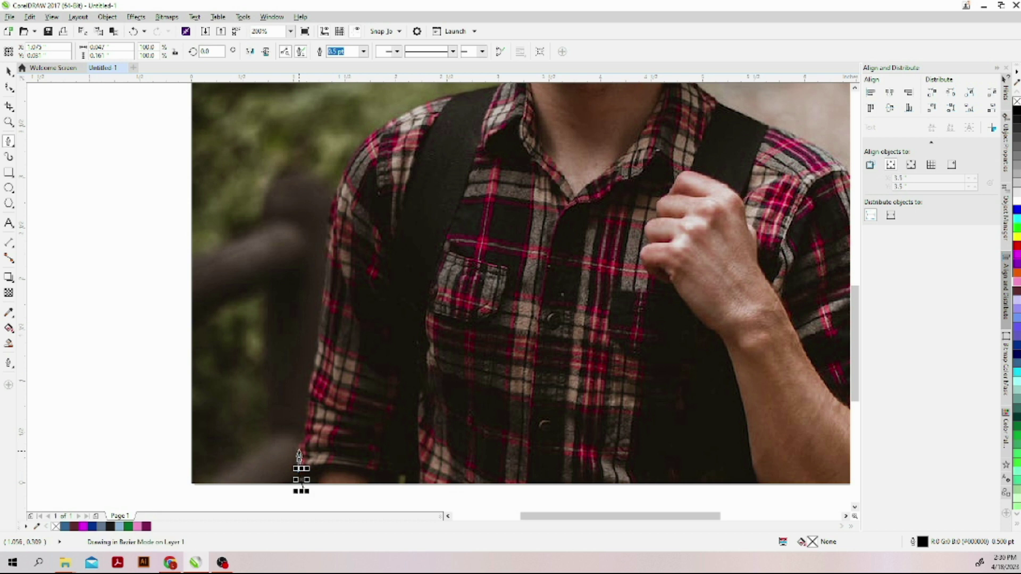
pyautogui.click(299, 452)
pyautogui.doubleClick(299, 453)
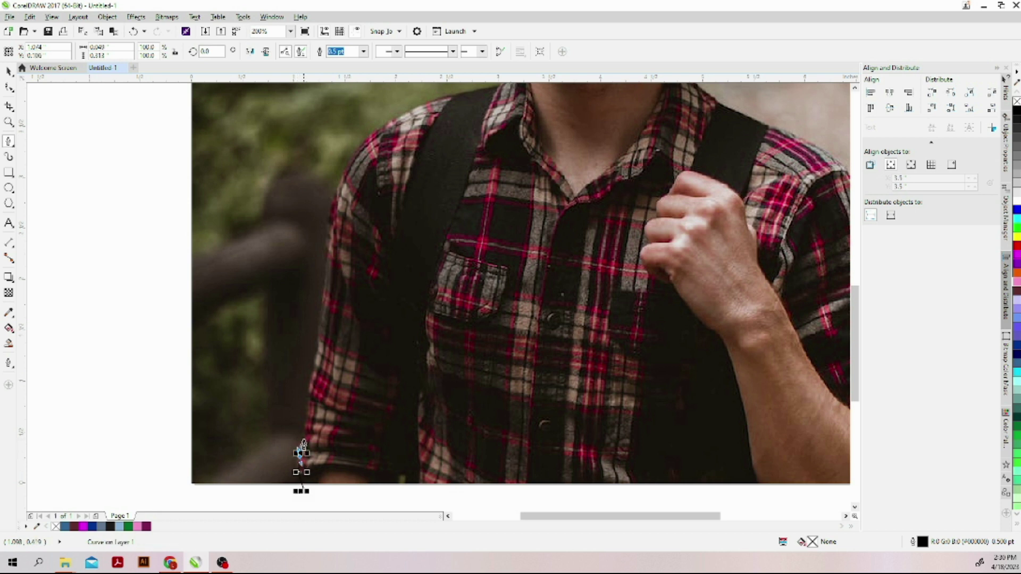
pyautogui.click(302, 436)
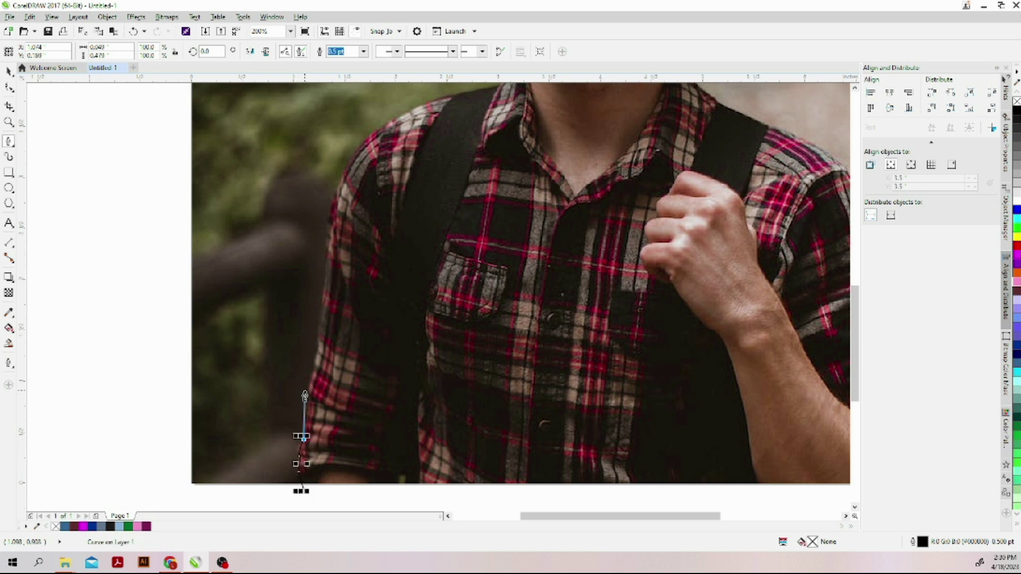
pyautogui.click(308, 398)
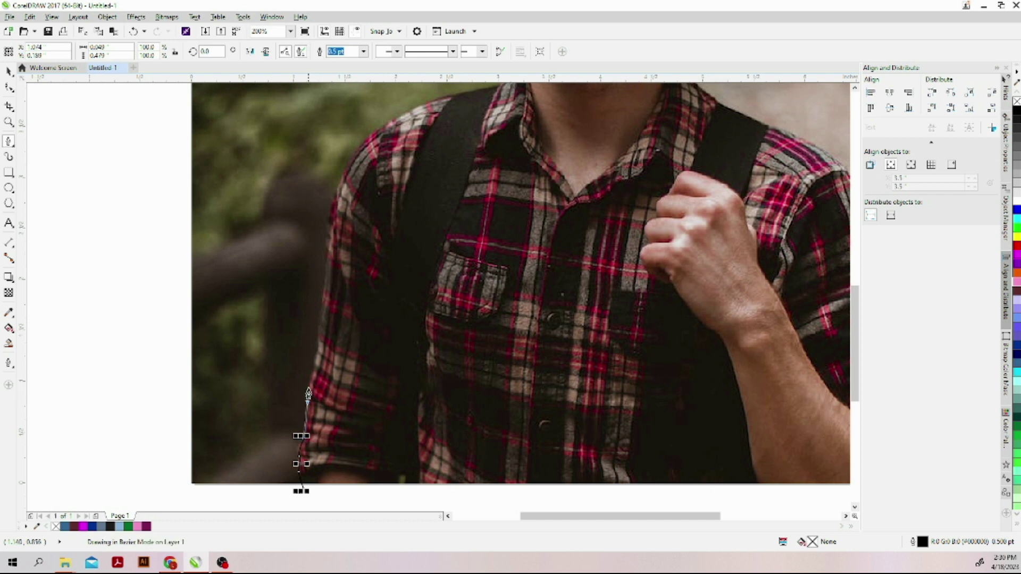
pyautogui.click(317, 358)
pyautogui.moveTo(321, 310); pyautogui.dragTo(336, 190)
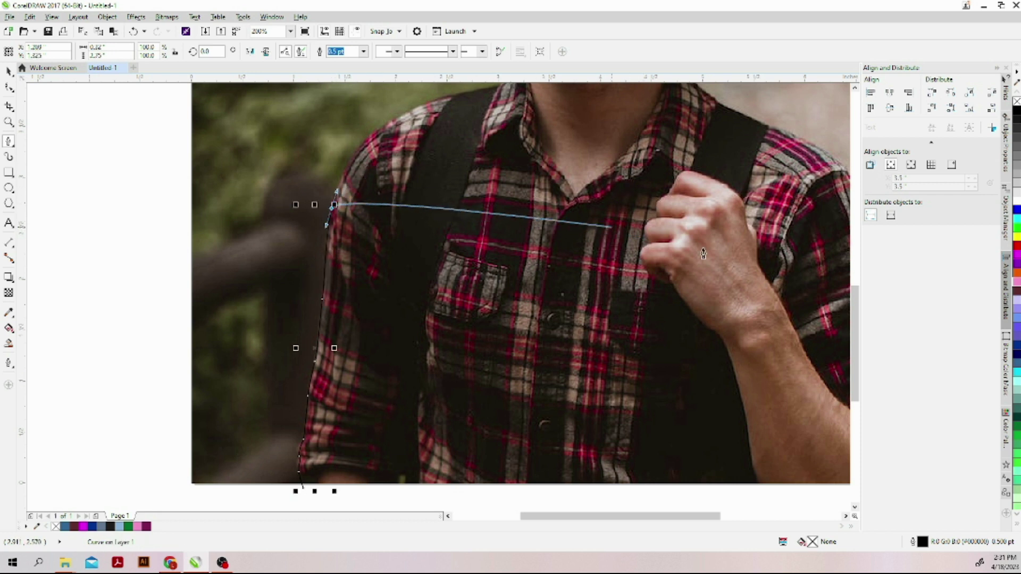
# - Continue the outline over the shoulder and backpack strap, then up the shirt collar to the point where it meets the chin
pyautogui.moveTo(855, 314); pyautogui.dragTo(855, 275)
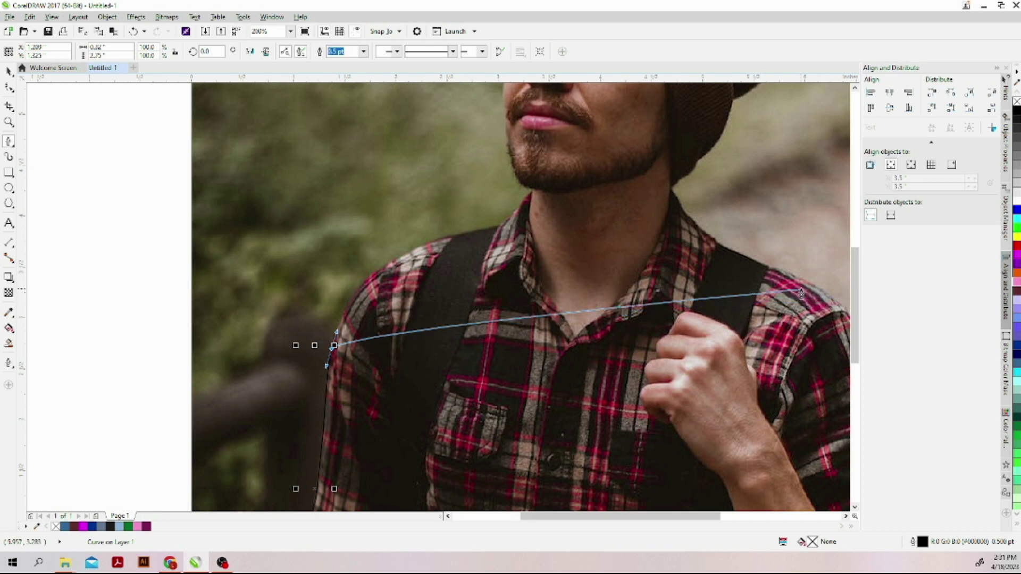
pyautogui.click(815, 275)
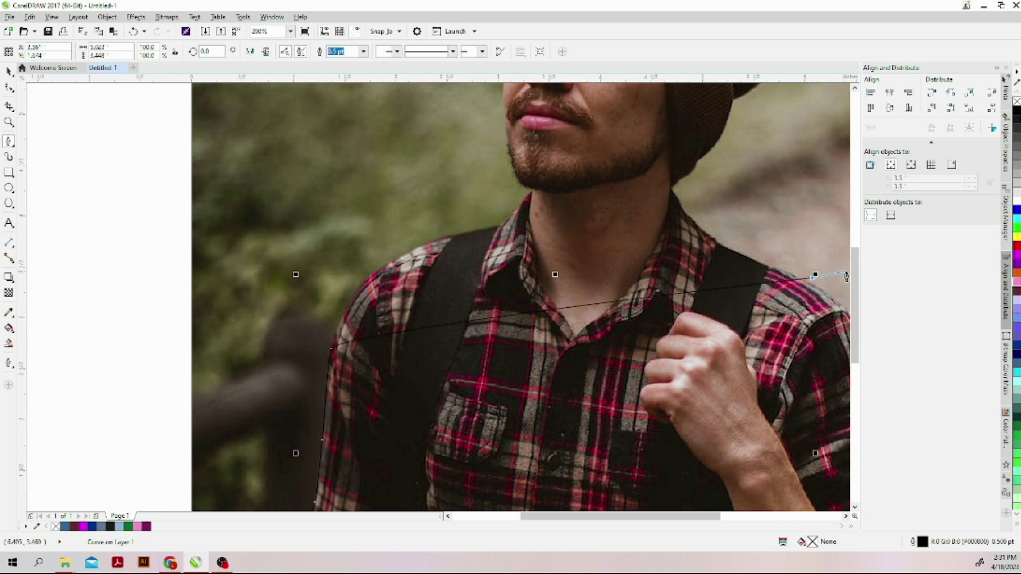
pyautogui.hotkey('ctrl', 'z')
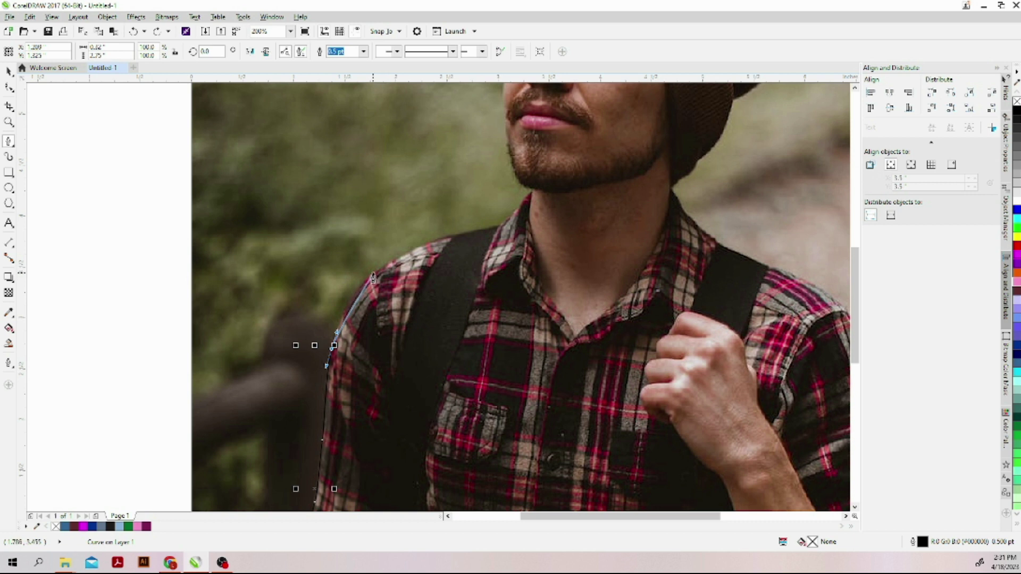
pyautogui.moveTo(373, 278)
pyautogui.mouseDown()
pyautogui.moveTo(402, 250)
pyautogui.moveTo(498, 230)
pyautogui.mouseUp()
pyautogui.click(437, 241)
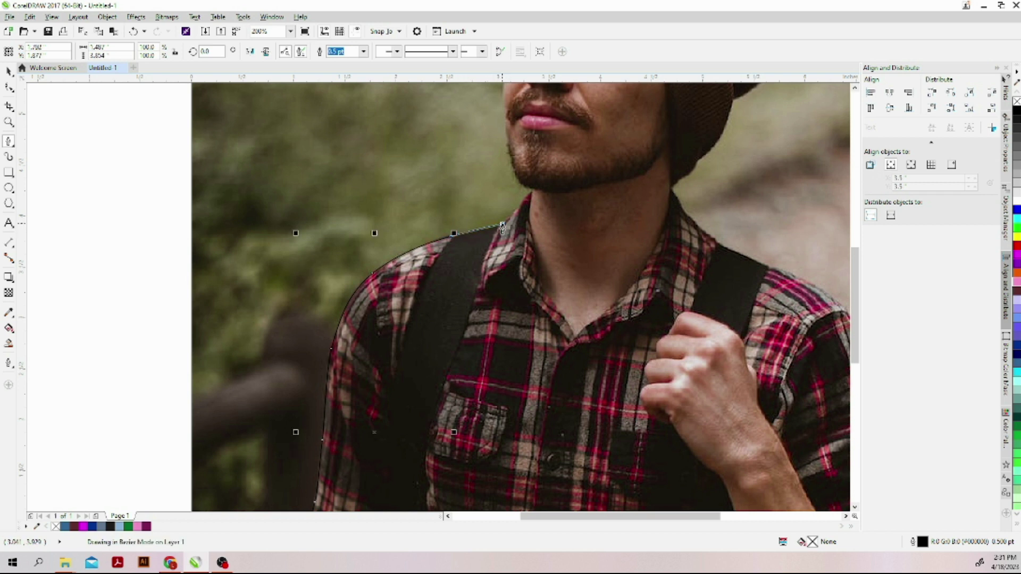
pyautogui.click(503, 224)
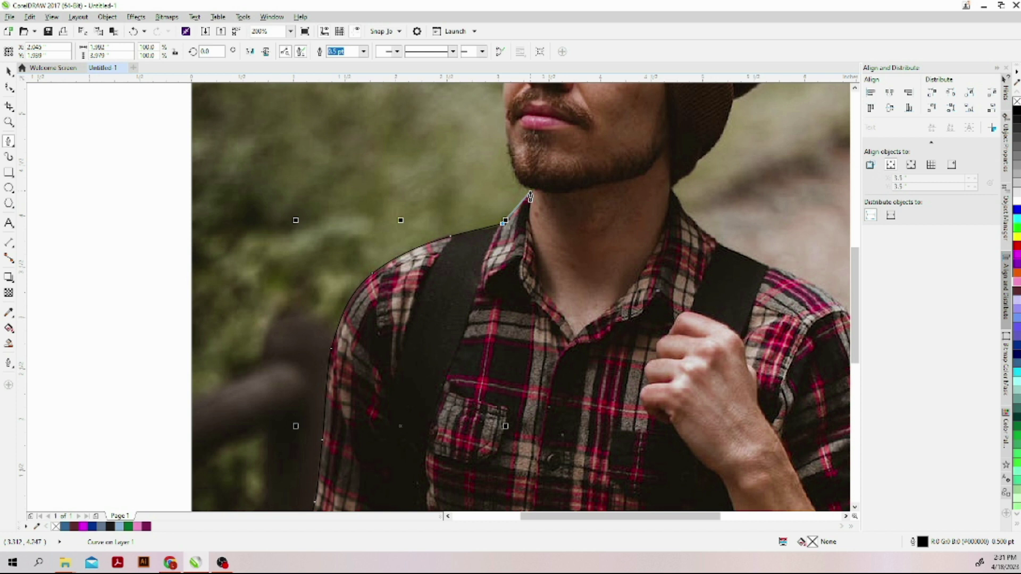
pyautogui.click(528, 196)
pyautogui.click(530, 190)
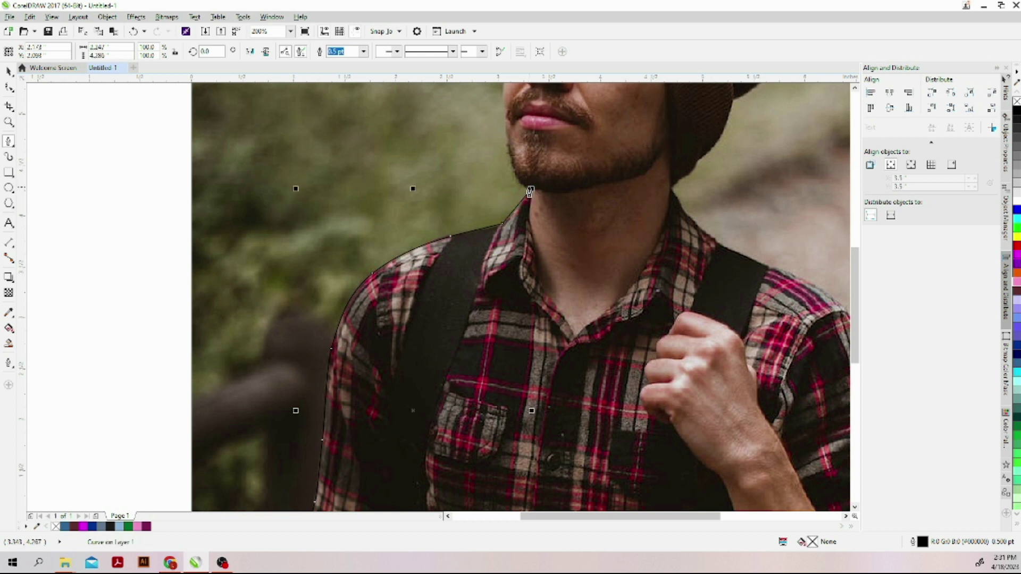
# - Trace the face contour with curved Pen segments from the chin along the beard and cheek up to the eye
pyautogui.scroll(2, 532, 187)
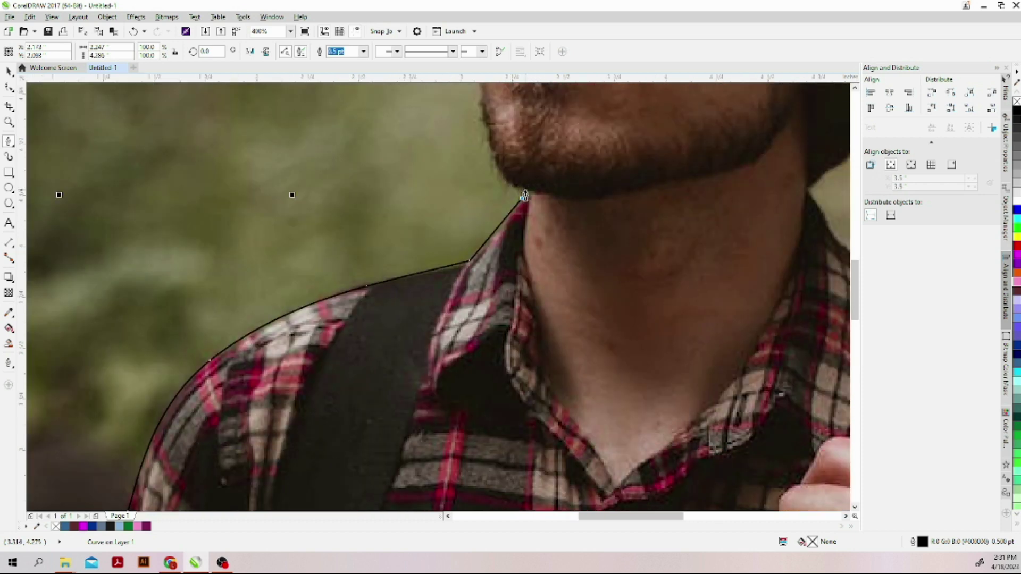
pyautogui.moveTo(524, 193); pyautogui.dragTo(490, 134)
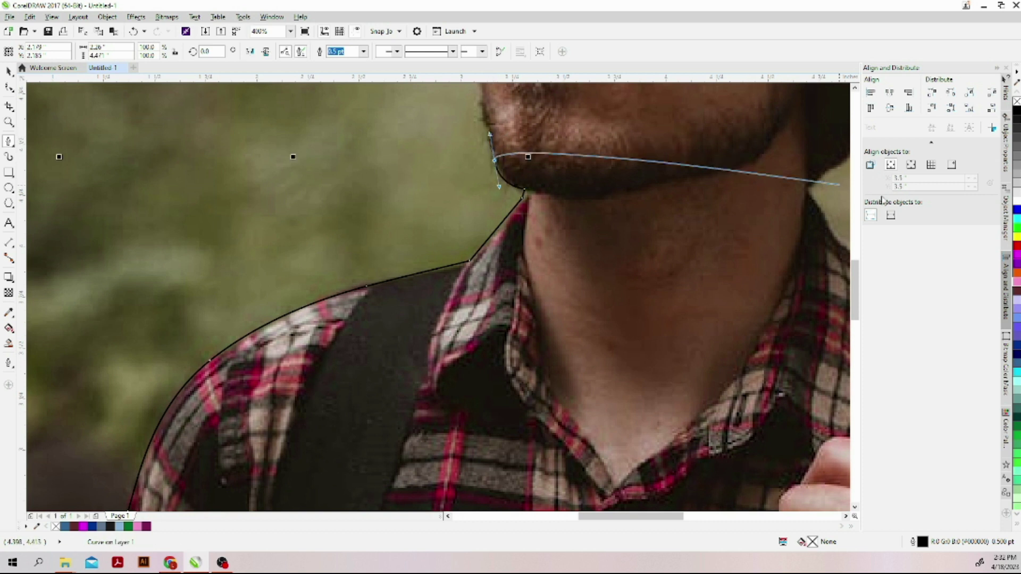
pyautogui.moveTo(860, 279); pyautogui.dragTo(858, 240)
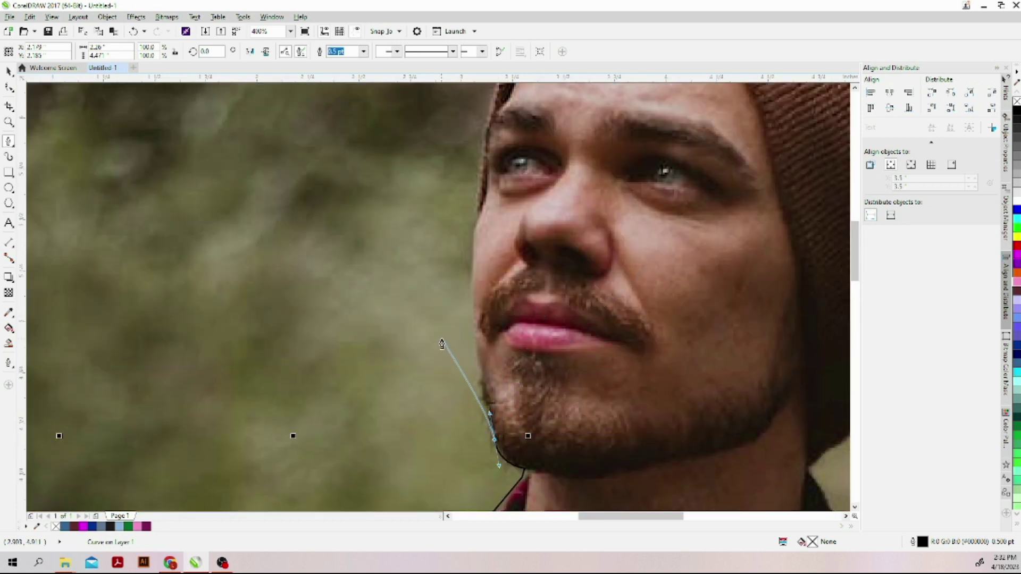
pyautogui.moveTo(478, 346); pyautogui.dragTo(476, 322)
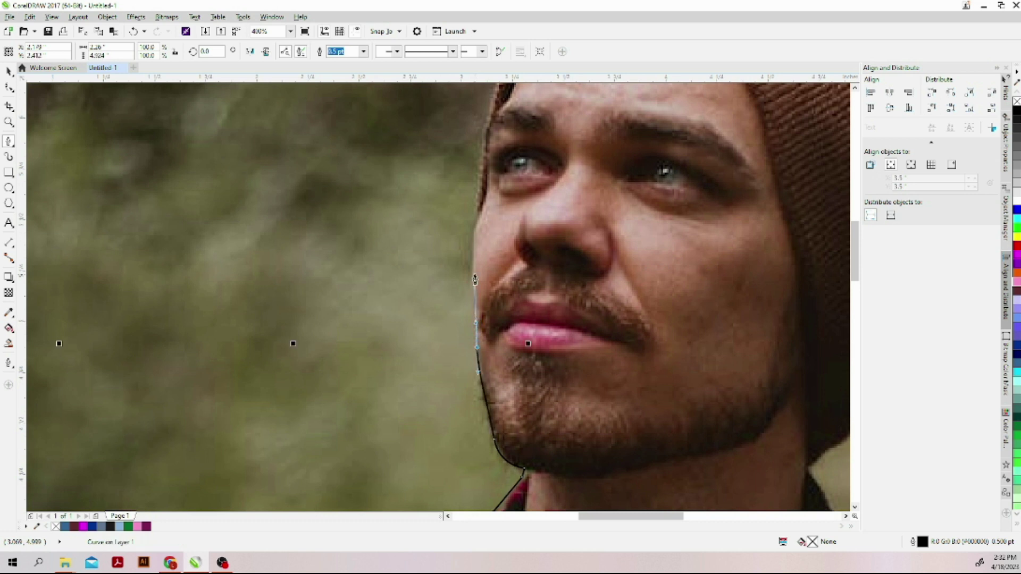
pyautogui.moveTo(473, 259); pyautogui.dragTo(480, 219)
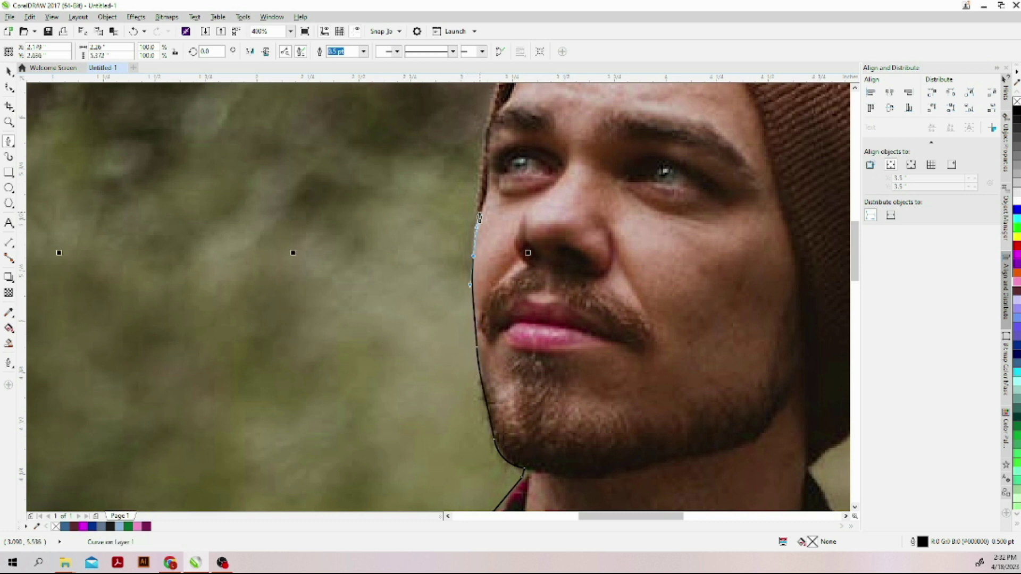
pyautogui.moveTo(477, 222); pyautogui.dragTo(480, 200)
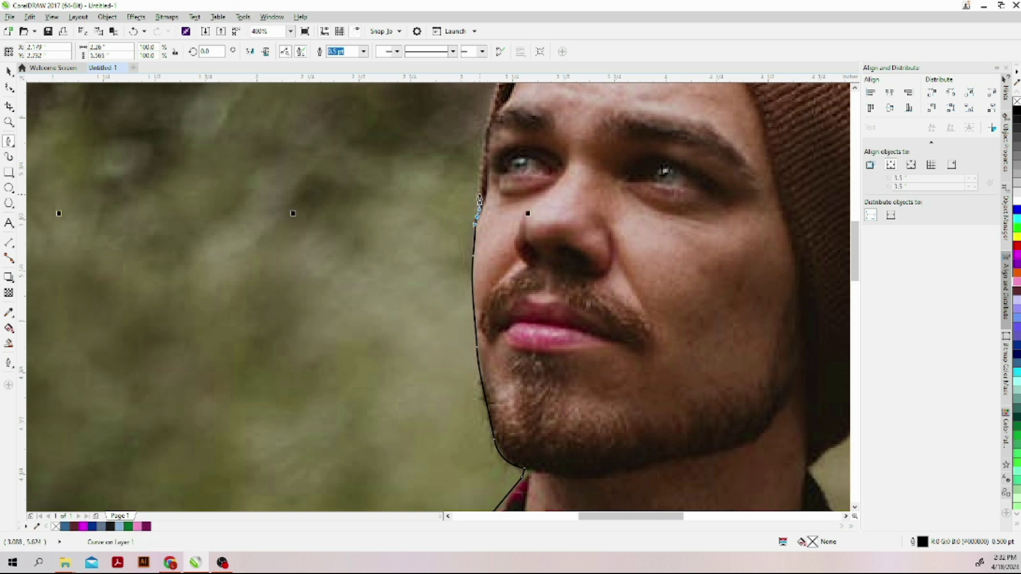
pyautogui.moveTo(479, 183); pyautogui.dragTo(481, 167)
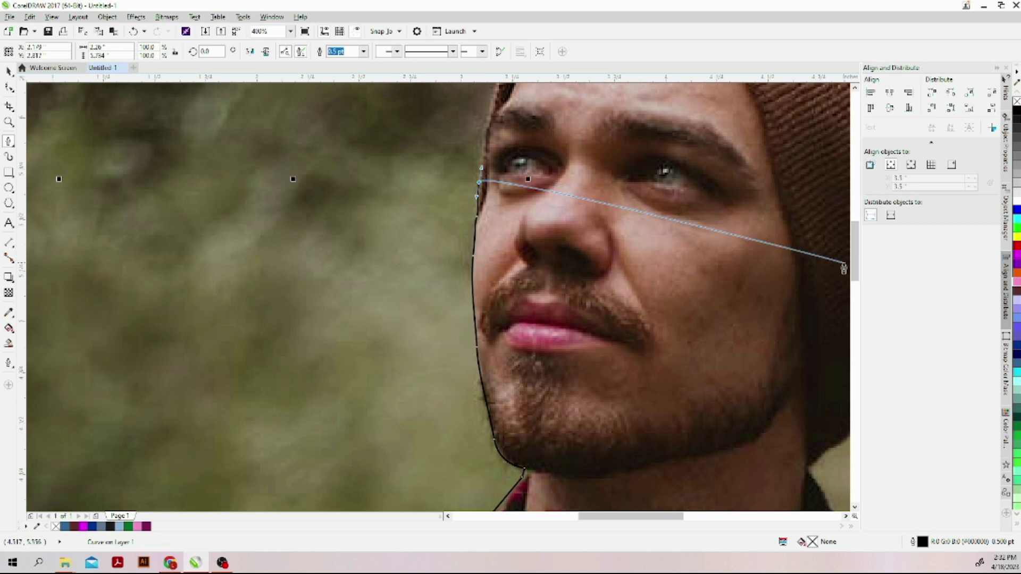
# - Extend the outline past the brow and along the front edge of the beanie to its crown
pyautogui.moveTo(854, 269); pyautogui.dragTo(854, 232)
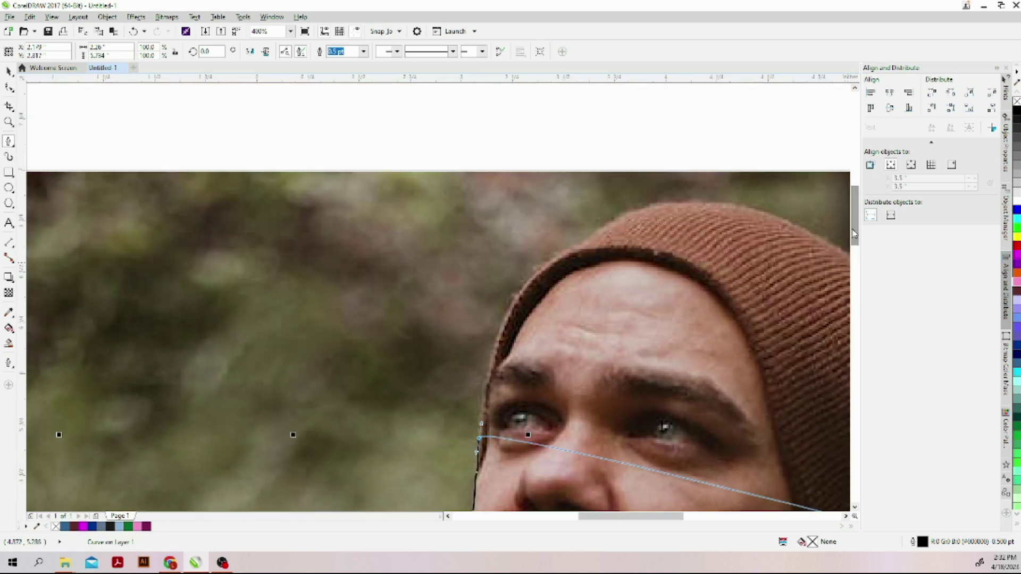
pyautogui.click(483, 390)
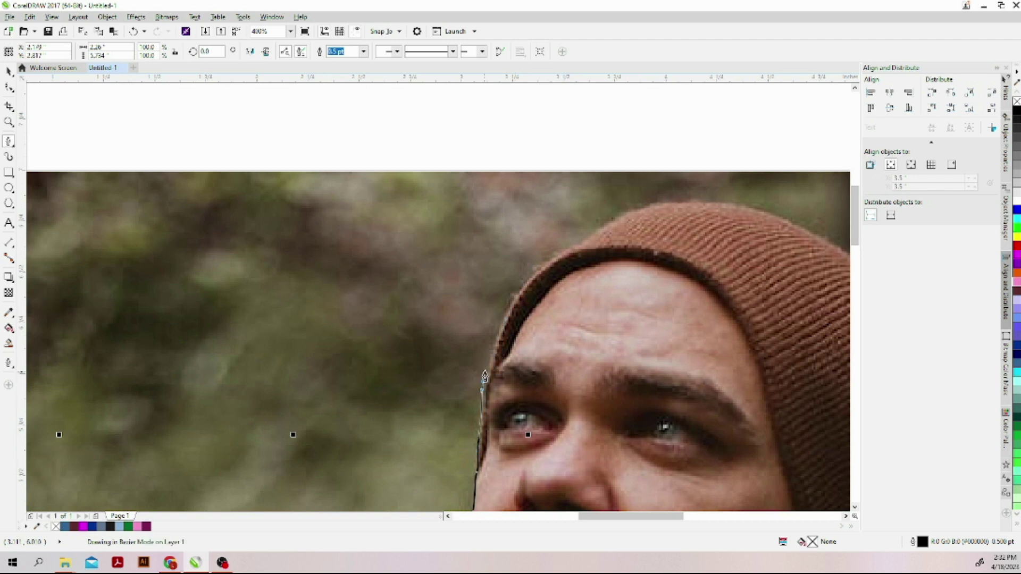
pyautogui.click(501, 322)
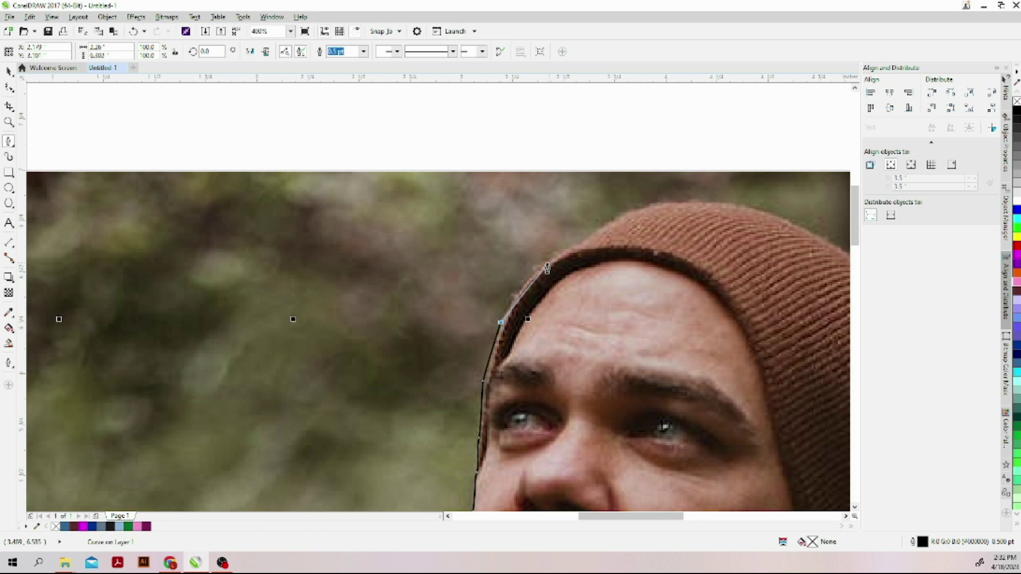
pyautogui.click(574, 241)
pyautogui.moveTo(574, 241); pyautogui.dragTo(579, 231)
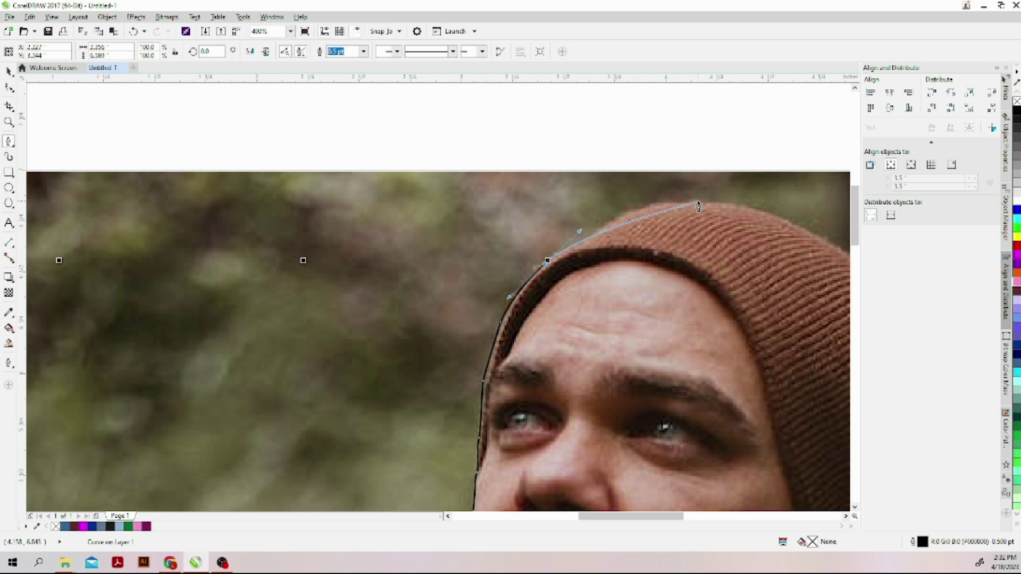
pyautogui.moveTo(700, 201); pyautogui.dragTo(751, 206)
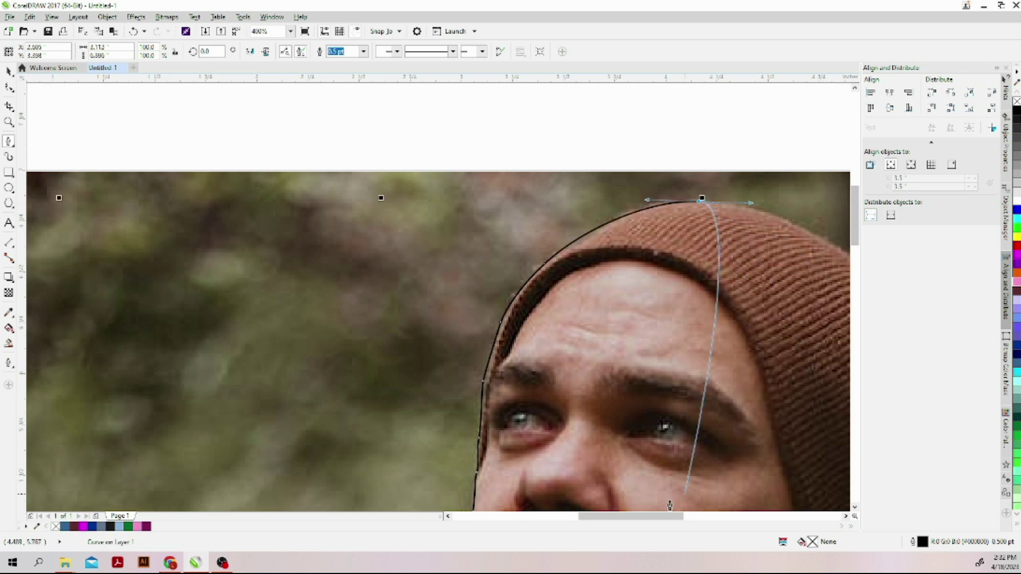
# - Continue the Pen outline from the beanie's crown down its back slope and along the dark rear fold
pyautogui.moveTo(649, 523); pyautogui.dragTo(686, 523)
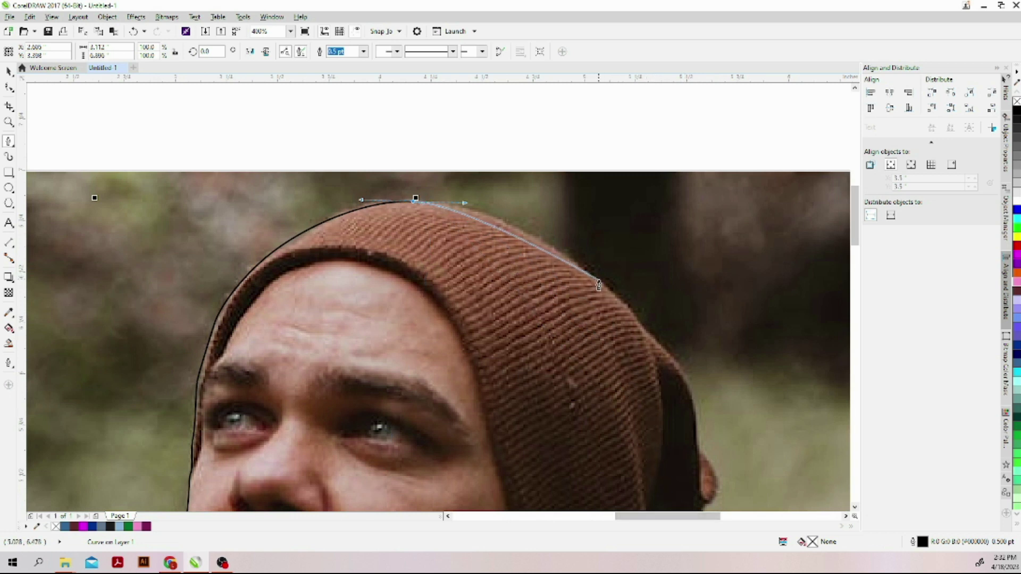
pyautogui.moveTo(599, 281); pyautogui.dragTo(632, 314)
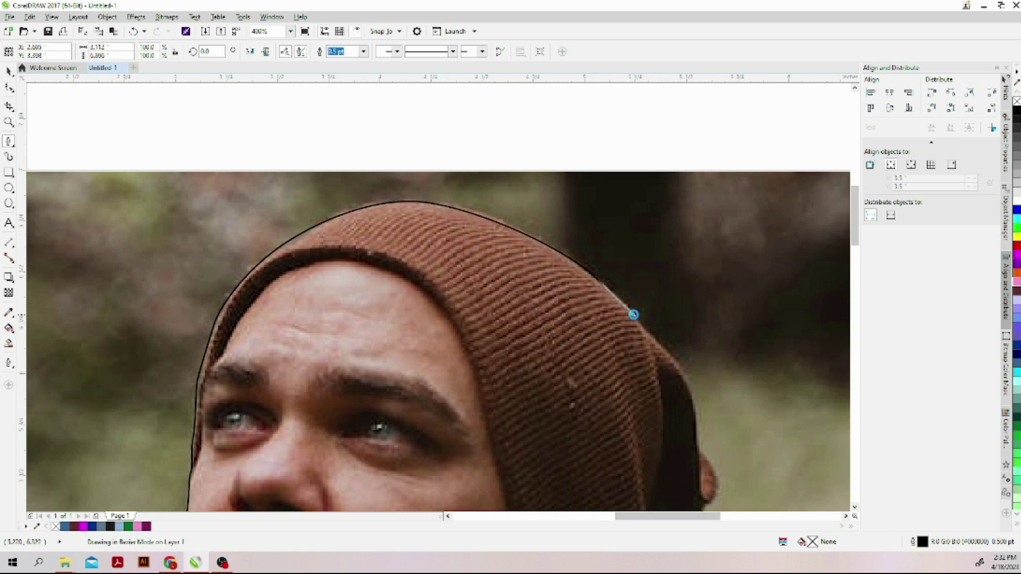
pyautogui.click(685, 378)
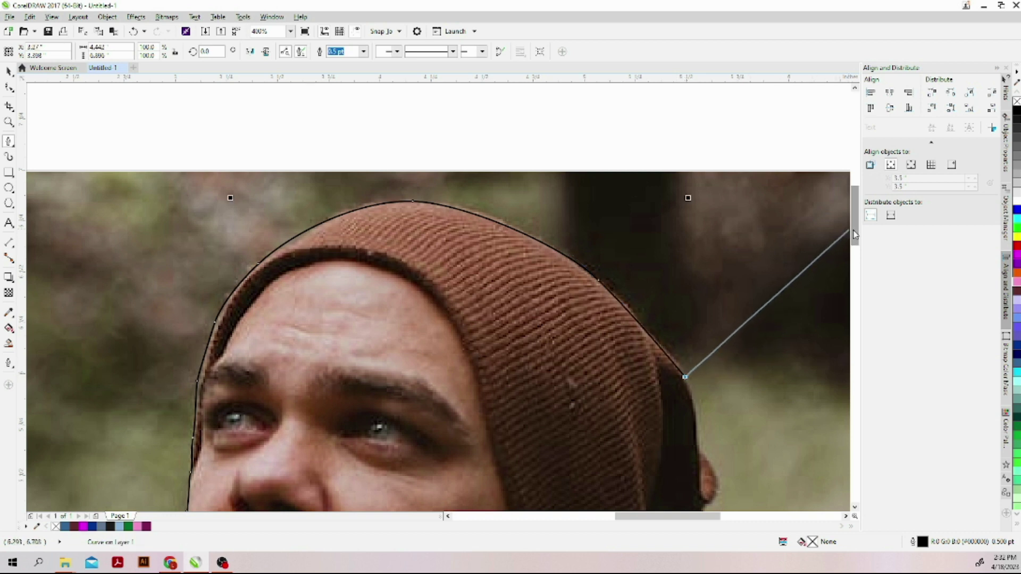
pyautogui.moveTo(855, 234); pyautogui.dragTo(857, 264)
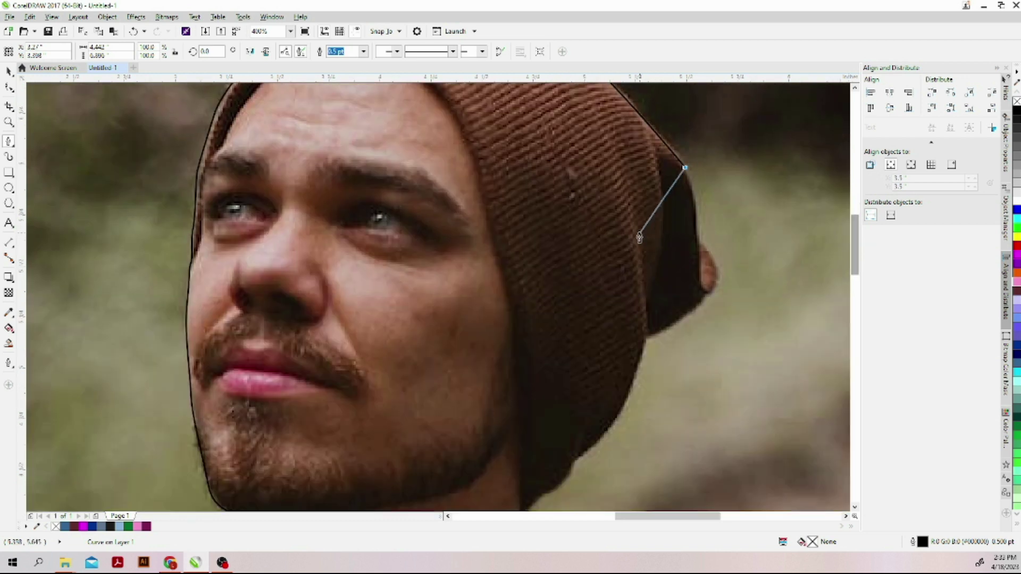
pyautogui.moveTo(700, 239)
pyautogui.mouseDown()
pyautogui.moveTo(702, 284)
pyautogui.moveTo(702, 275)
pyautogui.mouseUp()
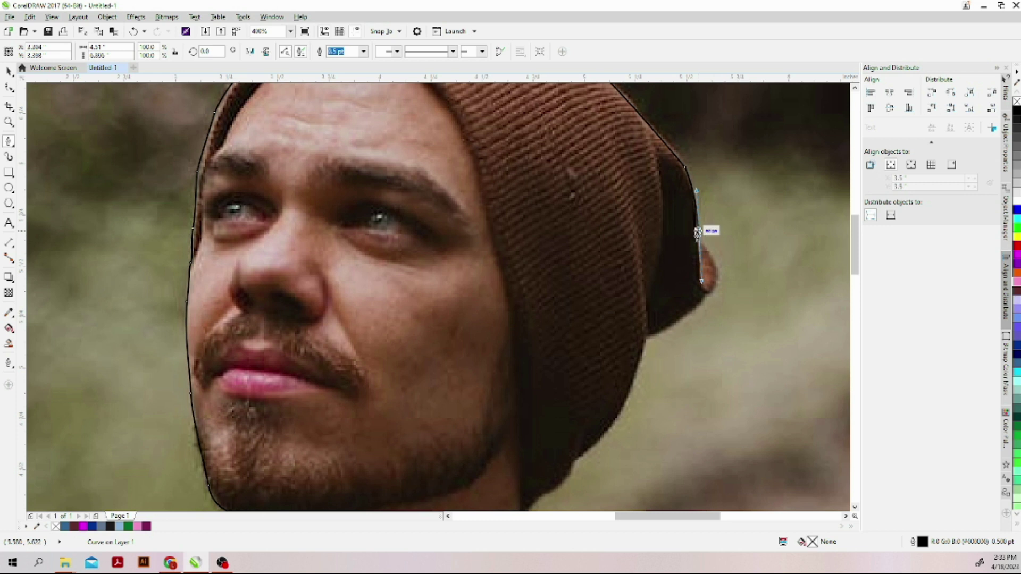
# - Trace around the small protruding tip behind the beanie, under the fold and down the beanie's curved back edge
pyautogui.click(700, 236)
pyautogui.moveTo(717, 279); pyautogui.dragTo(711, 290)
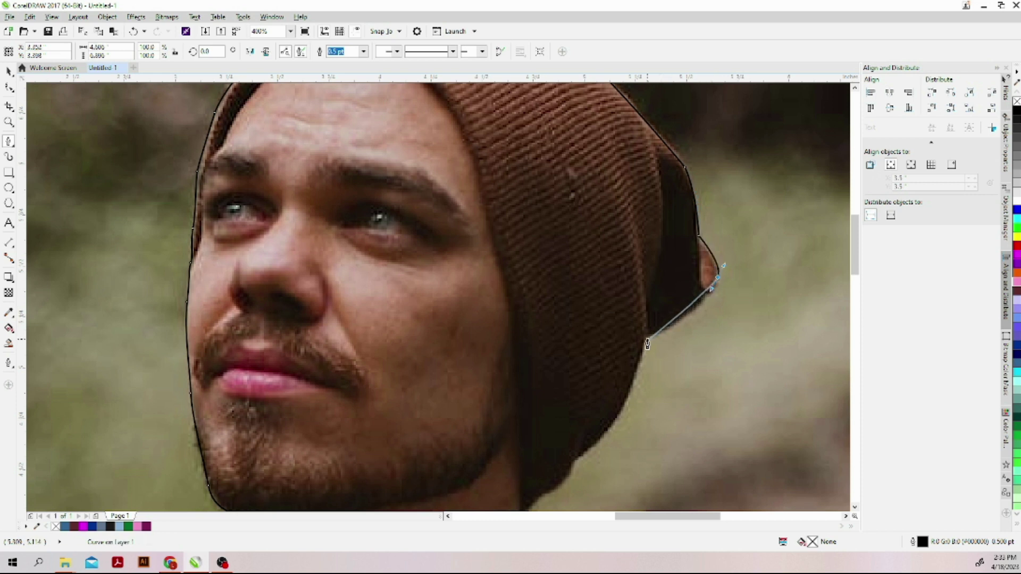
pyautogui.moveTo(647, 340); pyautogui.dragTo(620, 337)
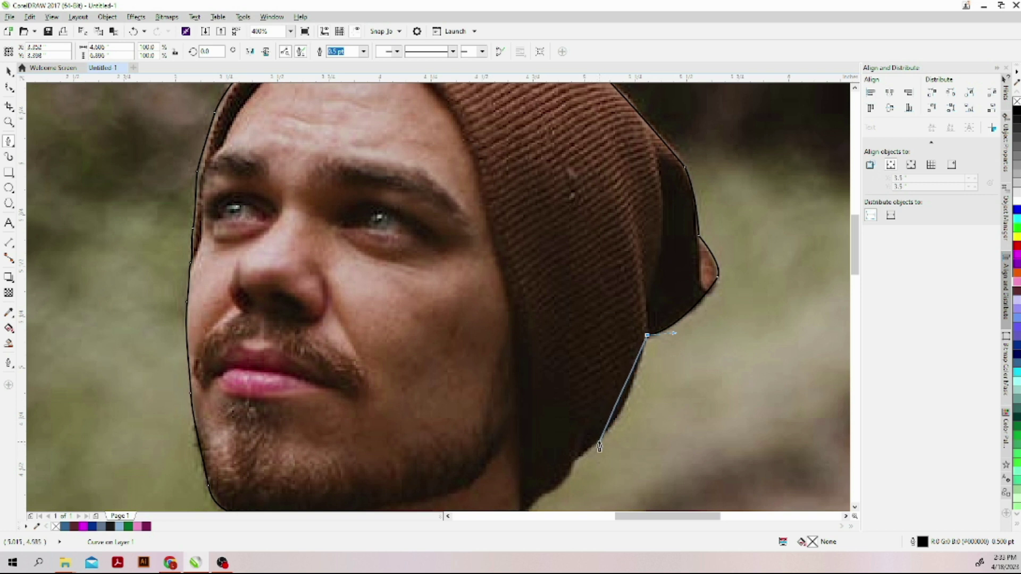
pyautogui.moveTo(604, 435); pyautogui.dragTo(570, 475)
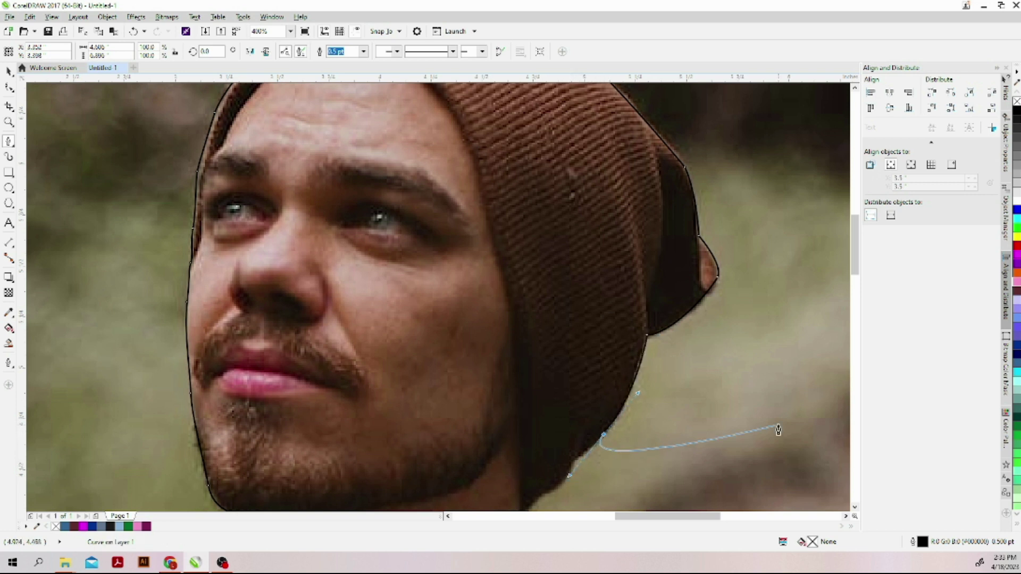
# - Extend the outline along the beanie's lower back edge to the point where it meets the shirt collar
pyautogui.moveTo(855, 257); pyautogui.dragTo(855, 286)
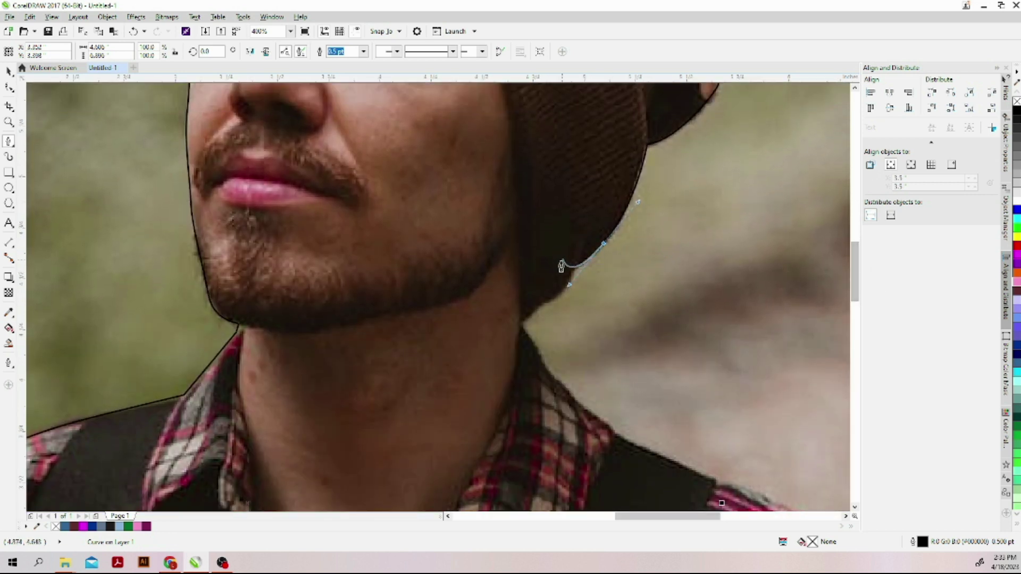
pyautogui.click(603, 244)
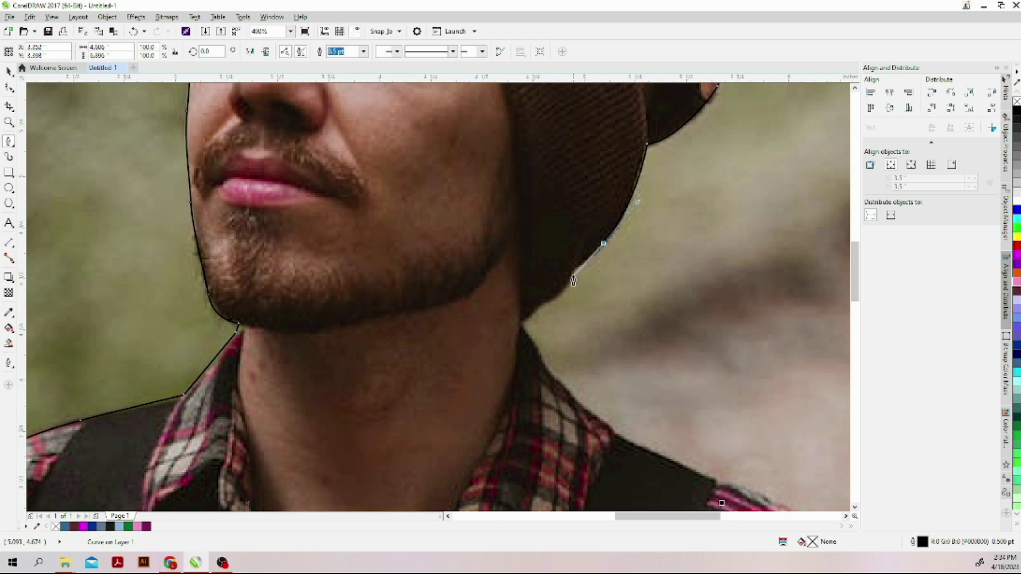
pyautogui.moveTo(575, 272); pyautogui.dragTo(565, 277)
pyautogui.click(575, 271)
pyautogui.moveTo(564, 297); pyautogui.dragTo(539, 312)
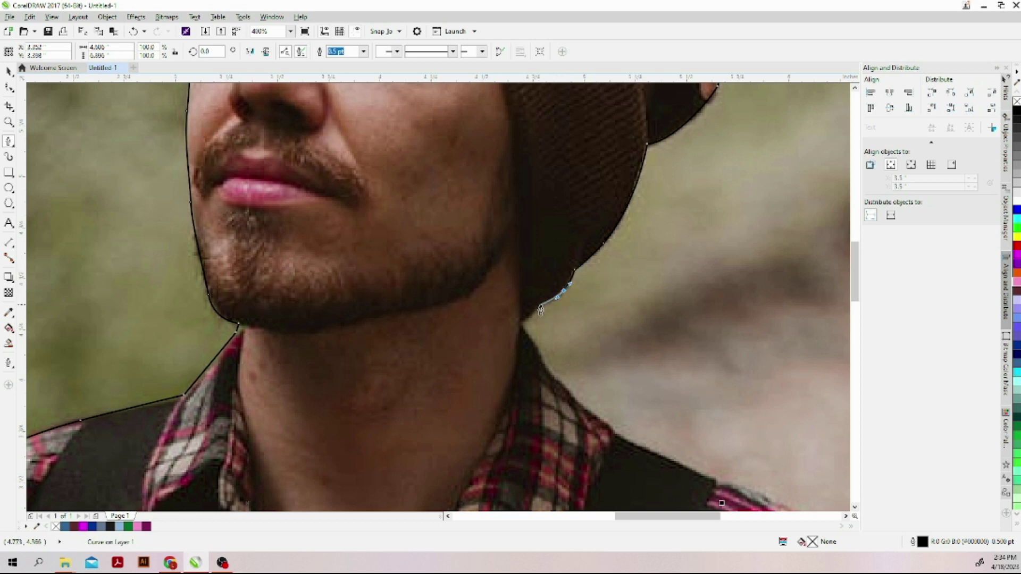
pyautogui.click(542, 308)
pyautogui.click(521, 327)
# - Trace the collar's outer edge from the neck down to the backpack strap on the raised-hand side
pyautogui.moveTo(543, 367); pyautogui.dragTo(551, 383)
pyautogui.click(574, 399)
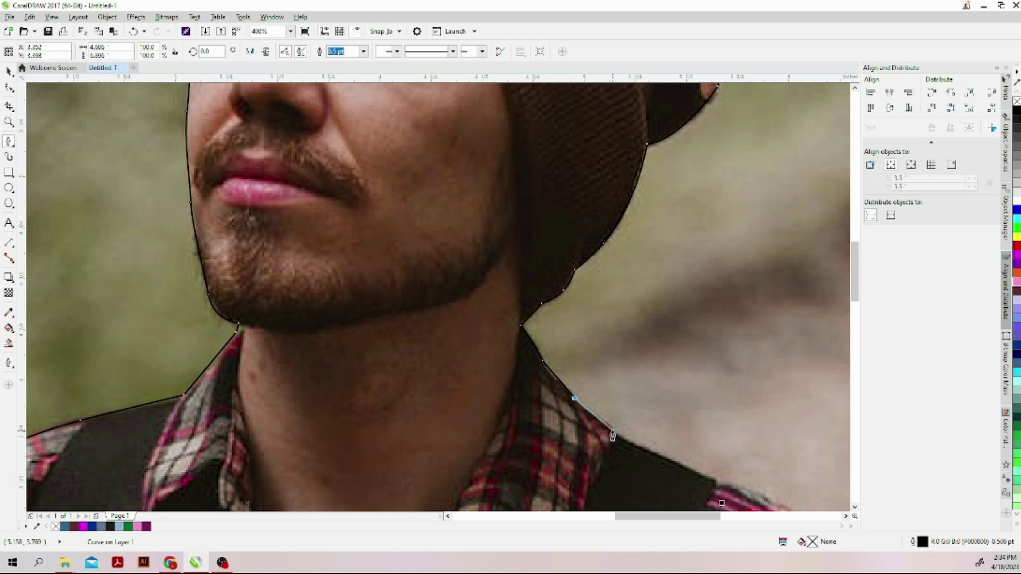
pyautogui.moveTo(617, 431); pyautogui.dragTo(647, 450)
# - Continue the outline across the backpack strap and over the plaid shoulder to the outer upper arm
pyautogui.scroll(-2, 647, 450)
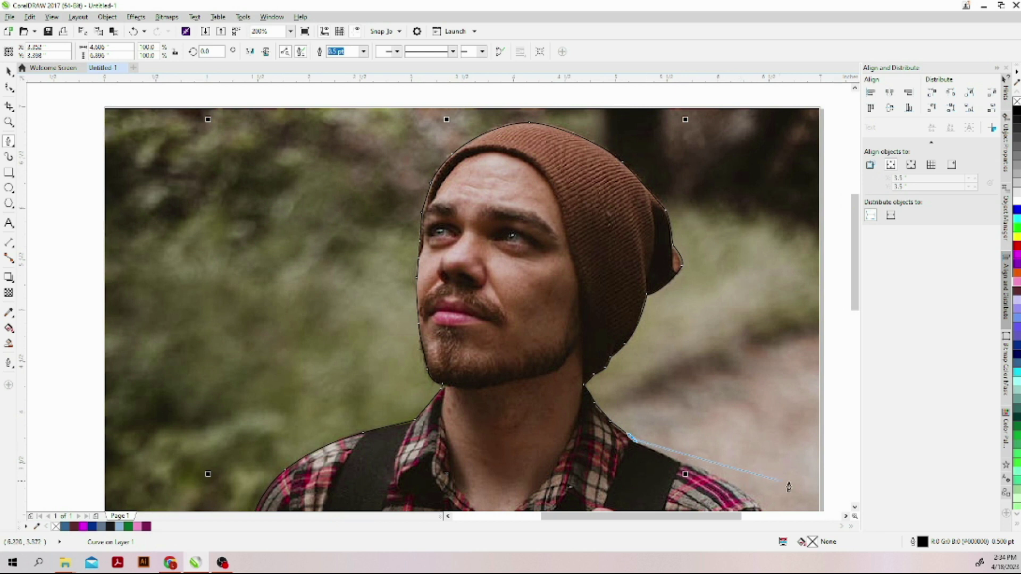
pyautogui.moveTo(726, 518); pyautogui.dragTo(741, 518)
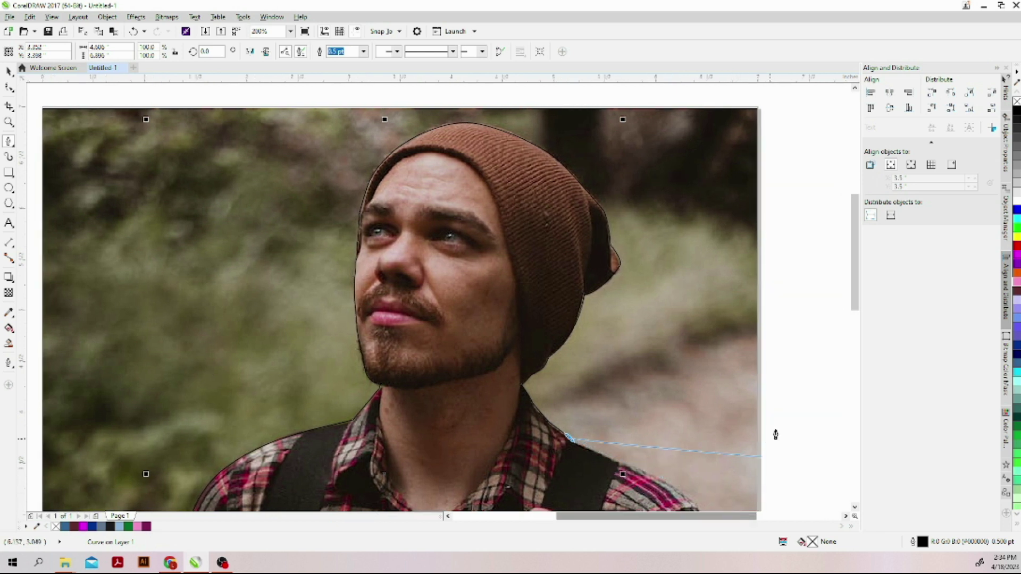
pyautogui.moveTo(856, 291); pyautogui.dragTo(856, 317)
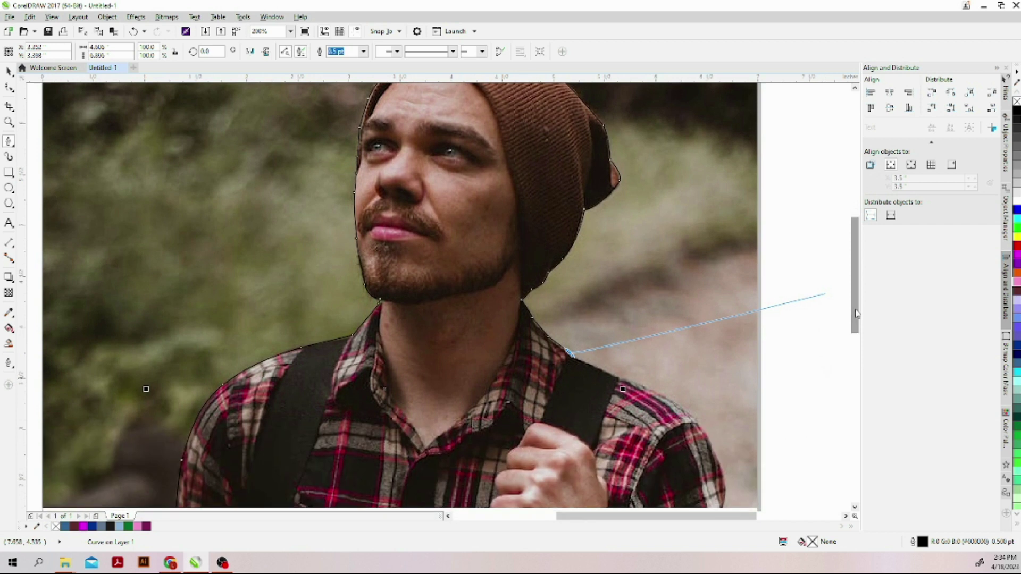
pyautogui.click(641, 390)
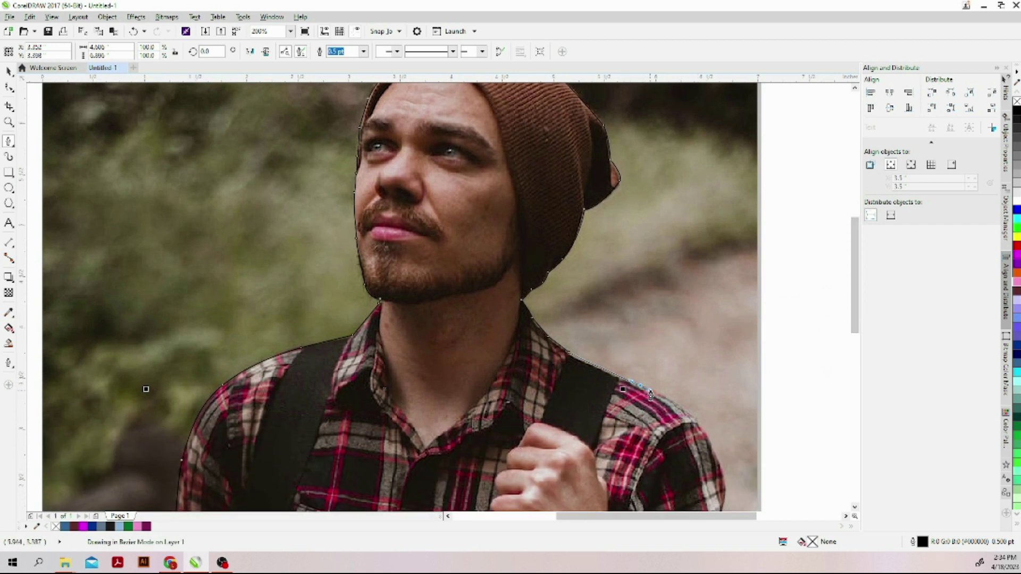
pyautogui.click(701, 430)
pyautogui.click(712, 441)
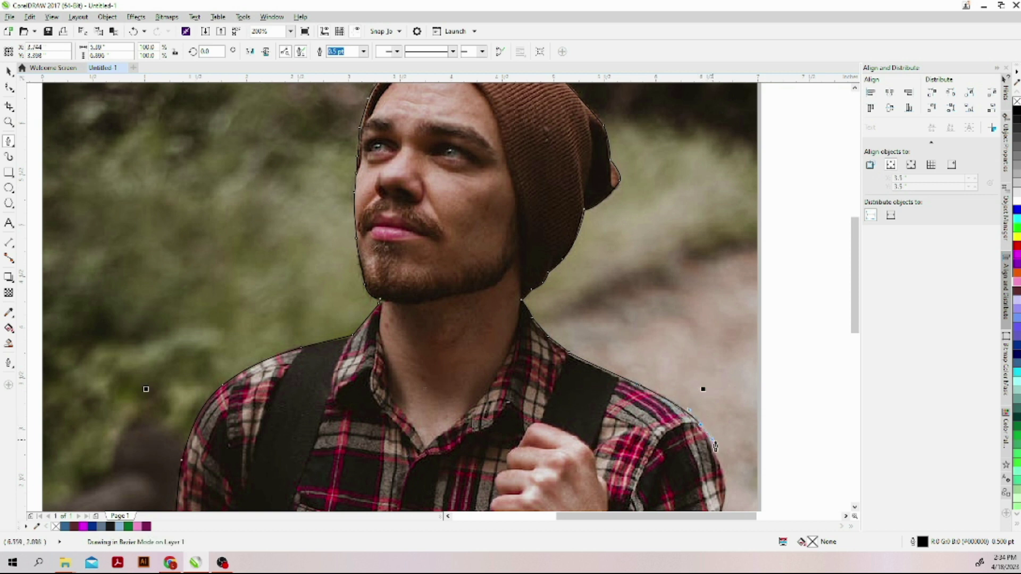
pyautogui.click(726, 477)
# - Trace the outer edge of the bent arm's sleeve from the upper arm down through its first folds
pyautogui.moveTo(855, 307); pyautogui.dragTo(854, 349)
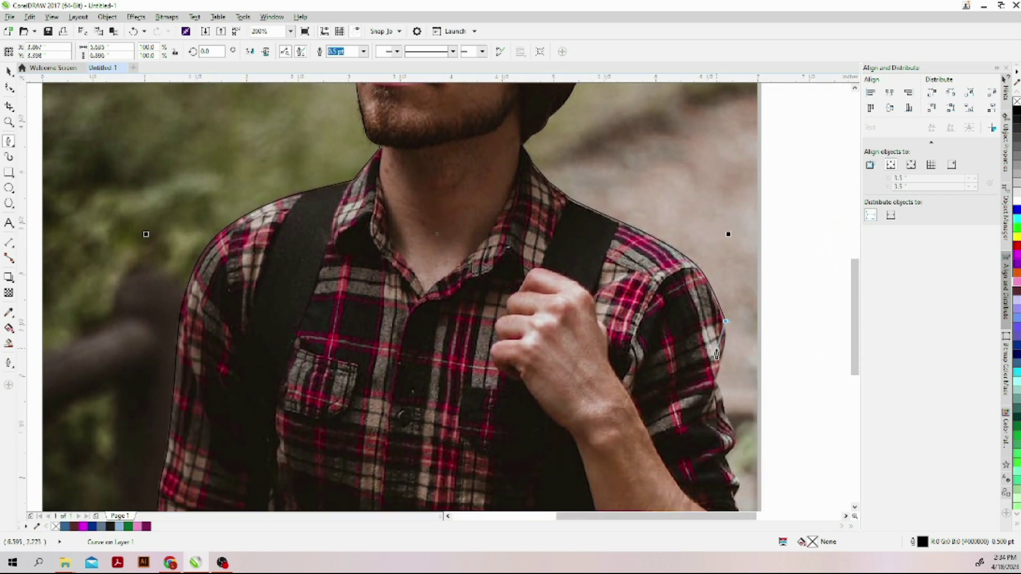
pyautogui.scroll(2, 718, 354)
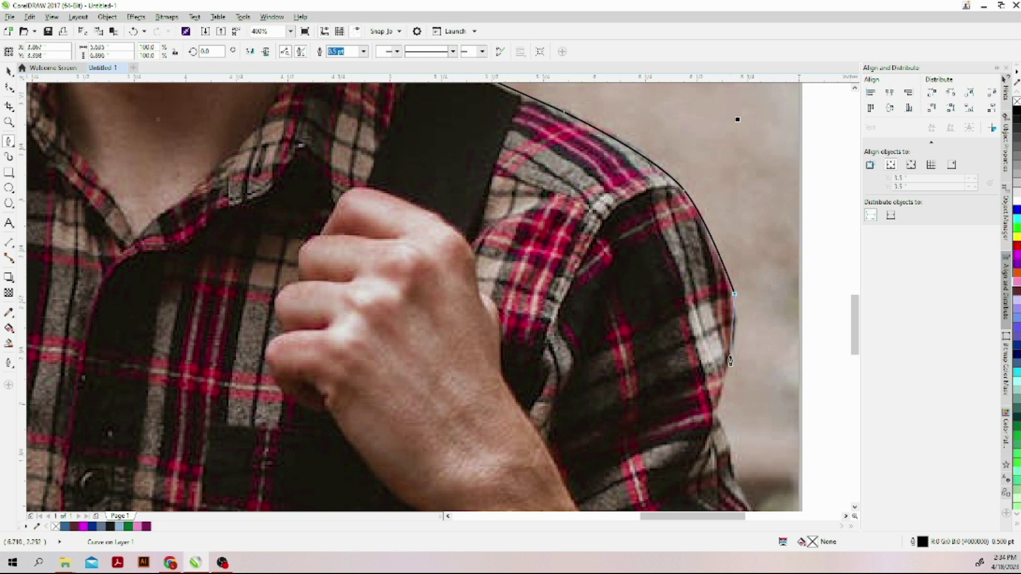
pyautogui.moveTo(731, 364); pyautogui.dragTo(721, 392)
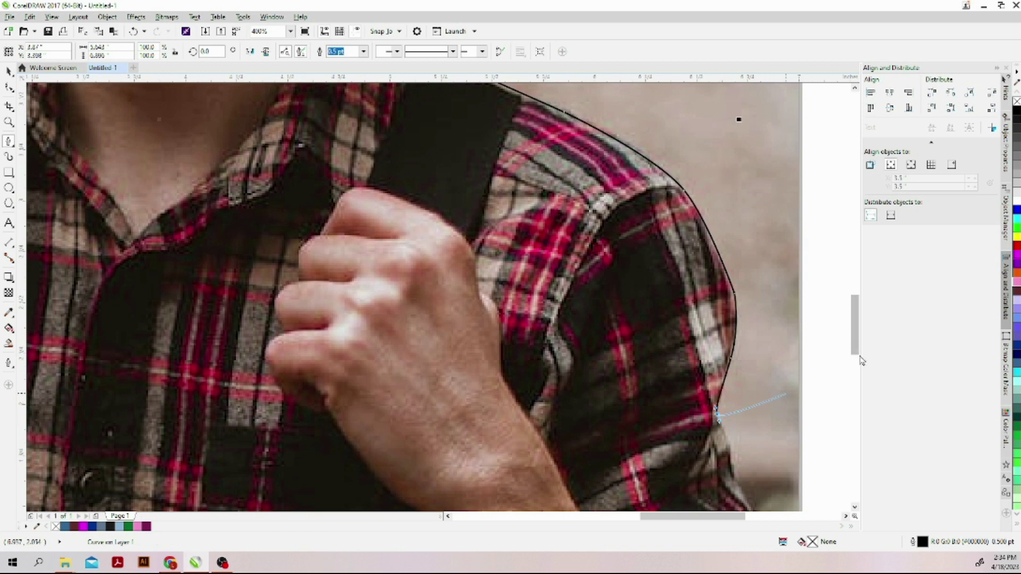
pyautogui.moveTo(857, 347); pyautogui.dragTo(857, 368)
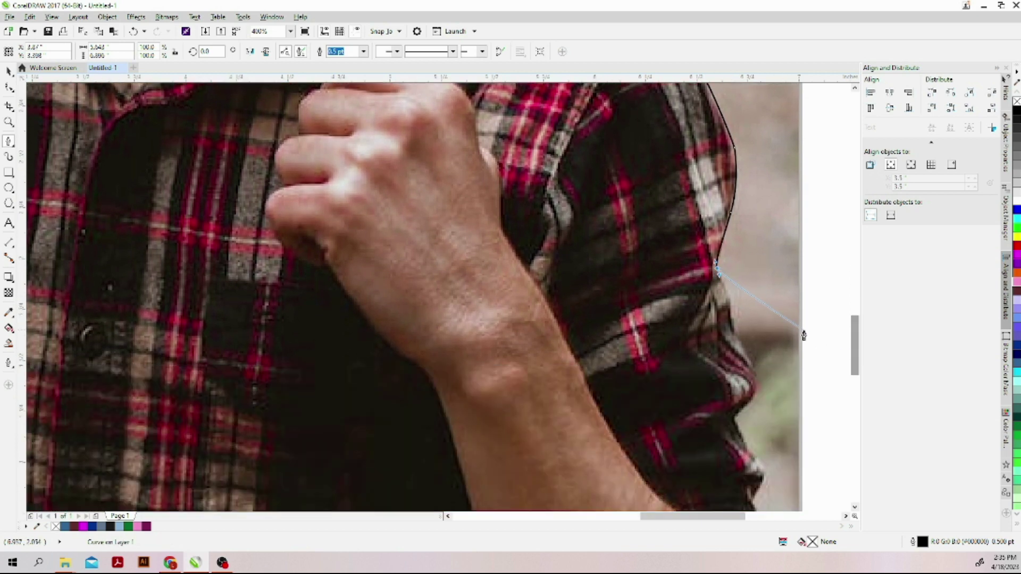
pyautogui.moveTo(730, 306); pyautogui.dragTo(730, 314)
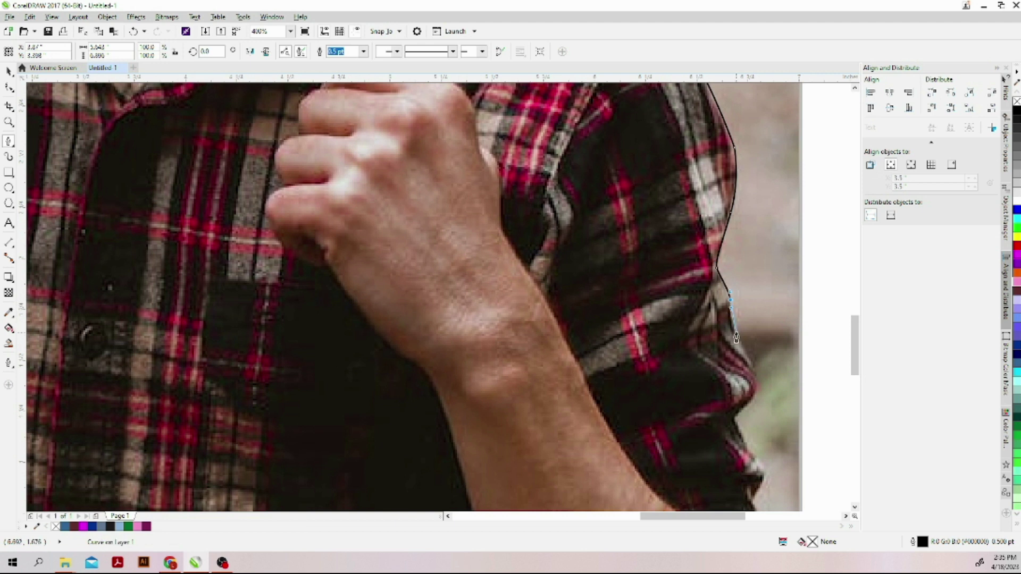
pyautogui.moveTo(734, 334)
pyautogui.mouseDown()
pyautogui.moveTo(760, 390)
pyautogui.moveTo(742, 437)
pyautogui.mouseUp()
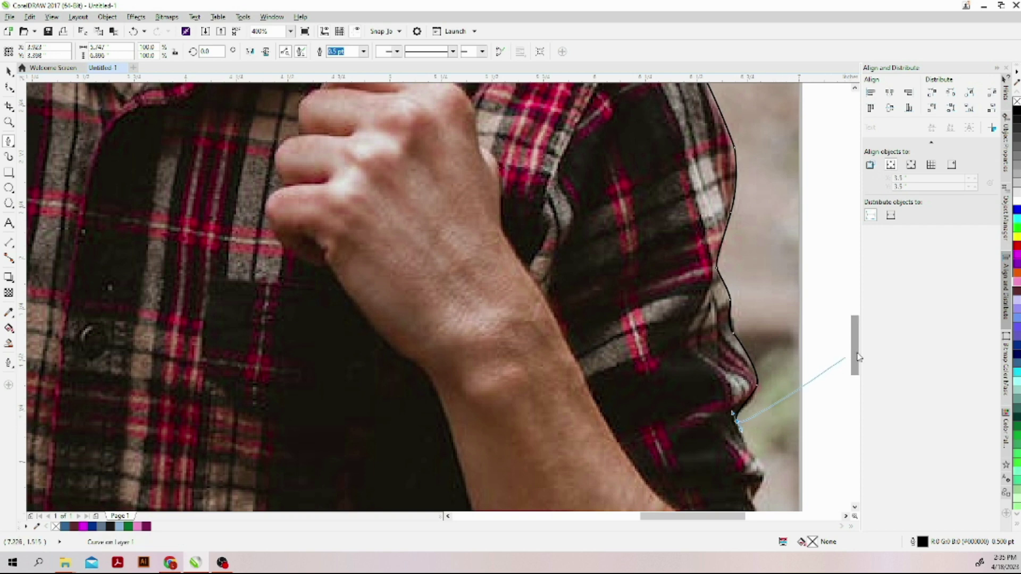
# - Follow the lower sleeve folds around the elbow and end the segment at a corner node just below the photo's bottom edge
pyautogui.moveTo(857, 358); pyautogui.dragTo(858, 377)
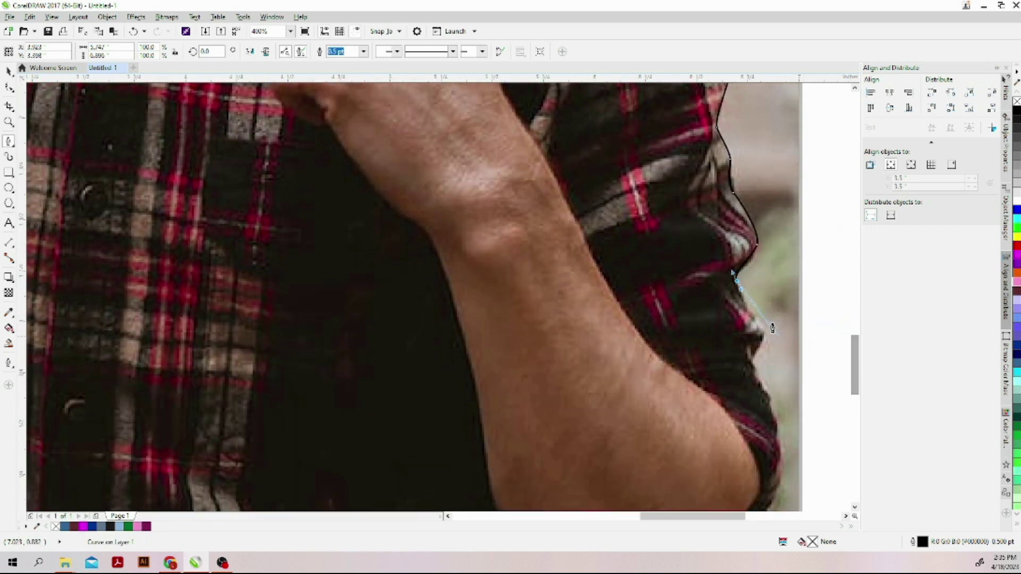
pyautogui.moveTo(765, 339); pyautogui.dragTo(760, 346)
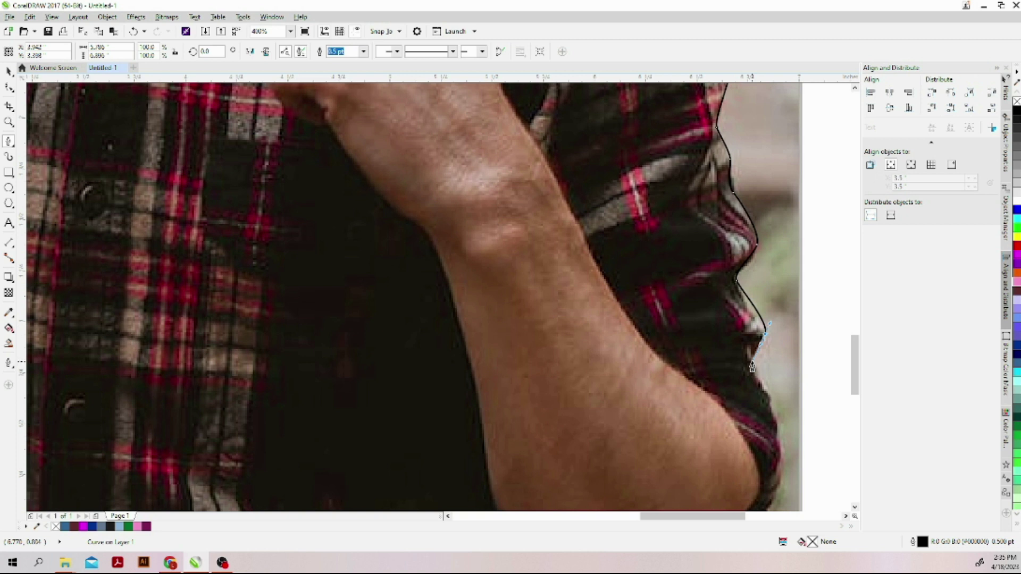
pyautogui.click(752, 362)
pyautogui.moveTo(854, 390); pyautogui.dragTo(859, 400)
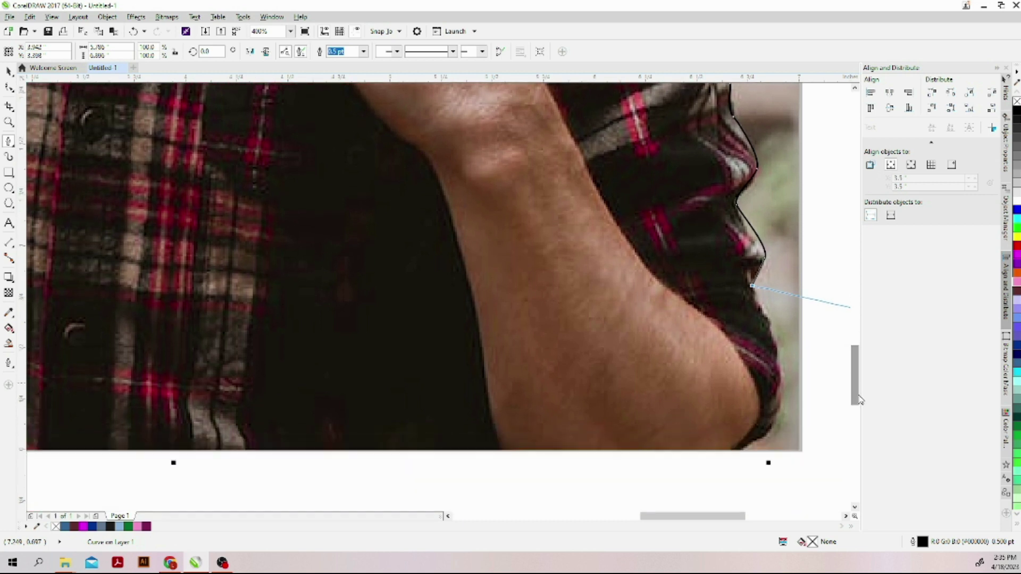
pyautogui.click(784, 375)
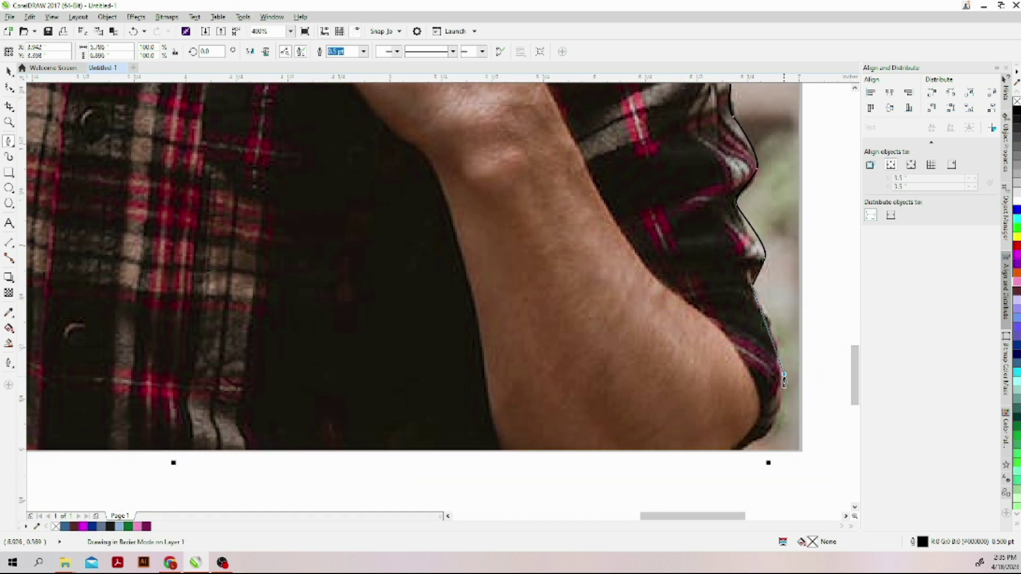
pyautogui.moveTo(784, 381); pyautogui.dragTo(720, 485)
pyautogui.click(720, 484)
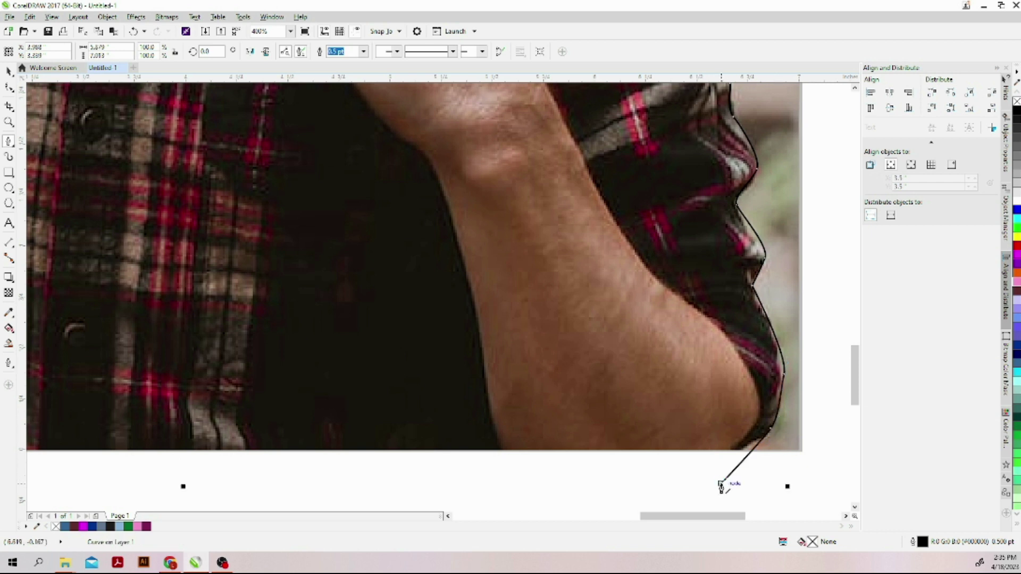
# - Close the outline below the photo by joining it to its starting node, and switch to the Pick tool
pyautogui.scroll(-2, 722, 487)
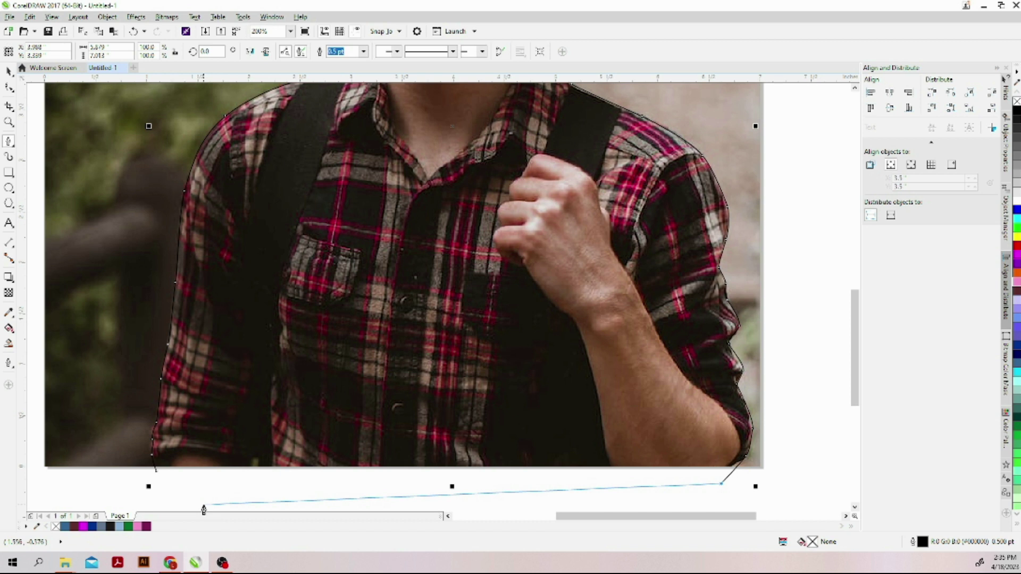
pyautogui.click(156, 473)
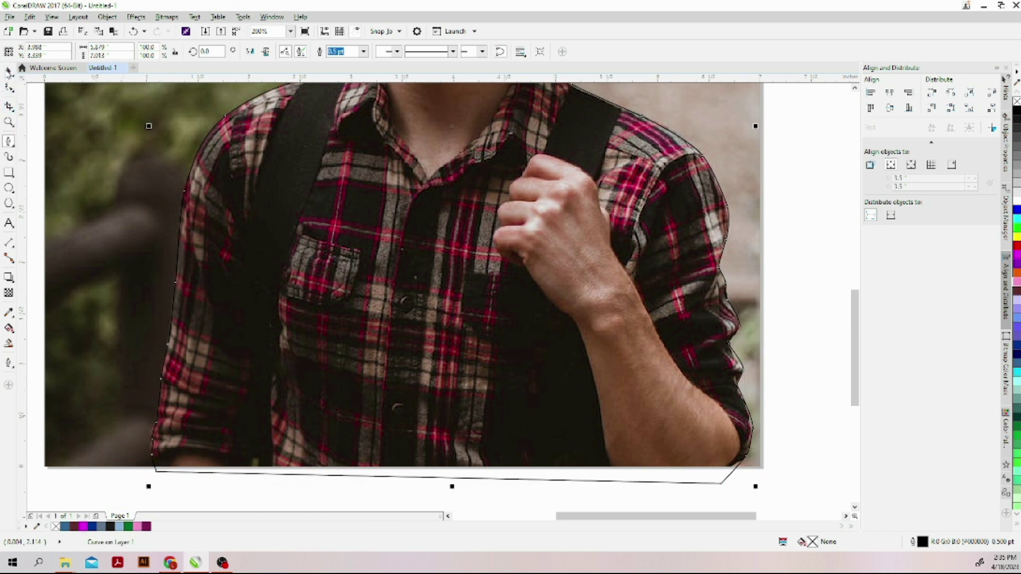
pyautogui.click(8, 71)
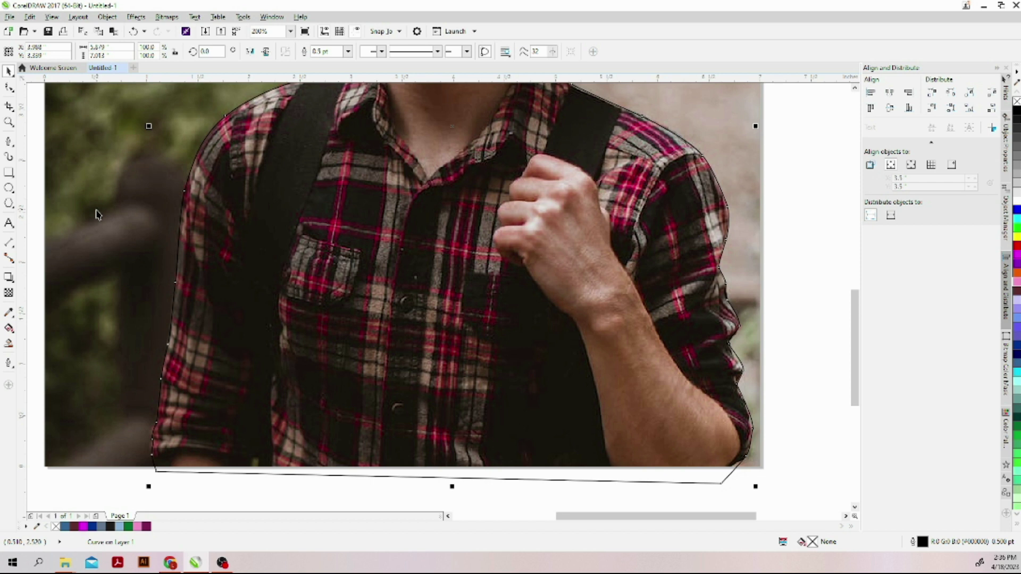
# - Fill the closed silhouette of the man with light blue from the document palette
pyautogui.click(121, 527)
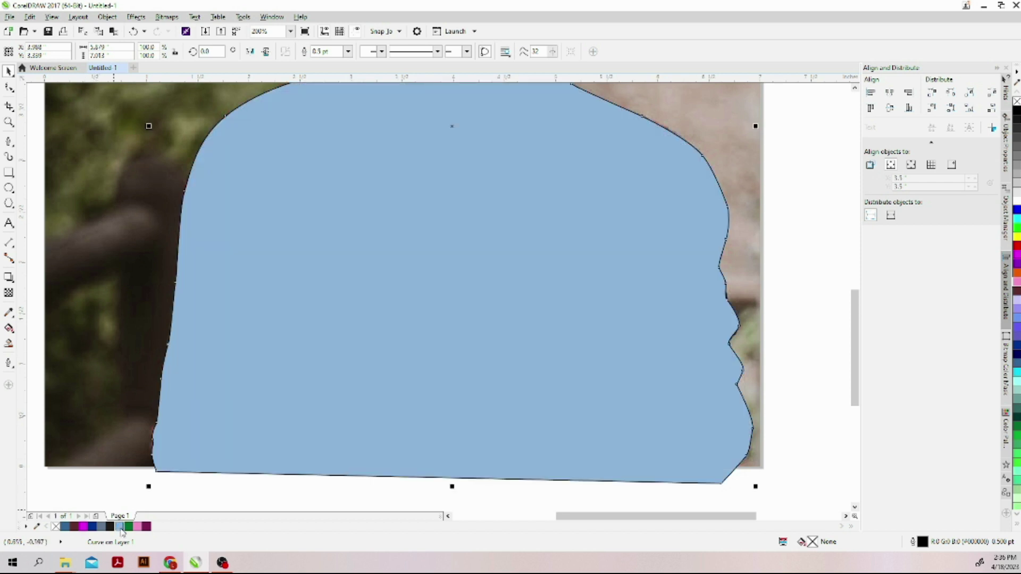
pyautogui.click(56, 527)
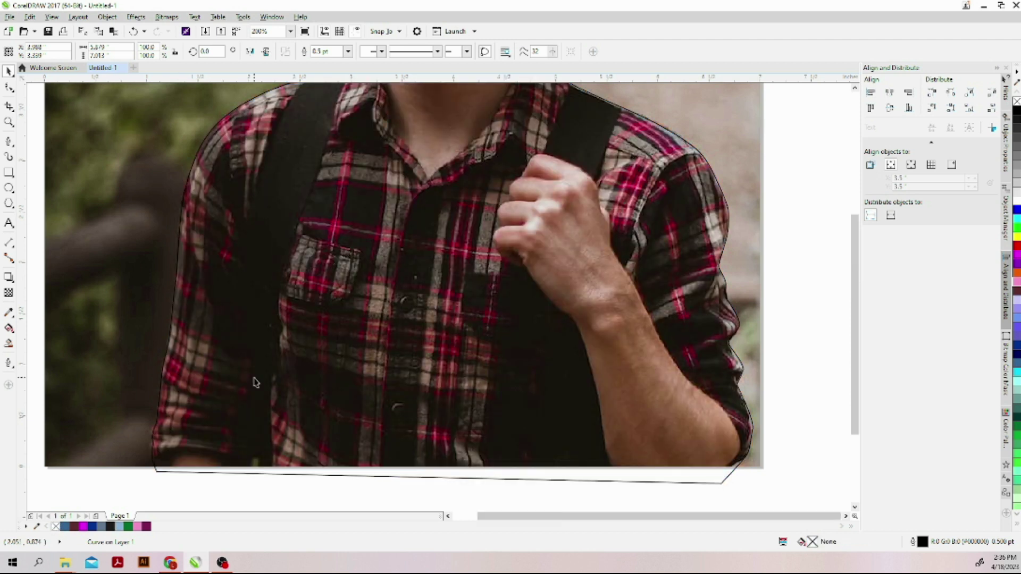
pyautogui.scroll(-1, 253, 382)
pyautogui.moveTo(858, 421); pyautogui.dragTo(858, 399)
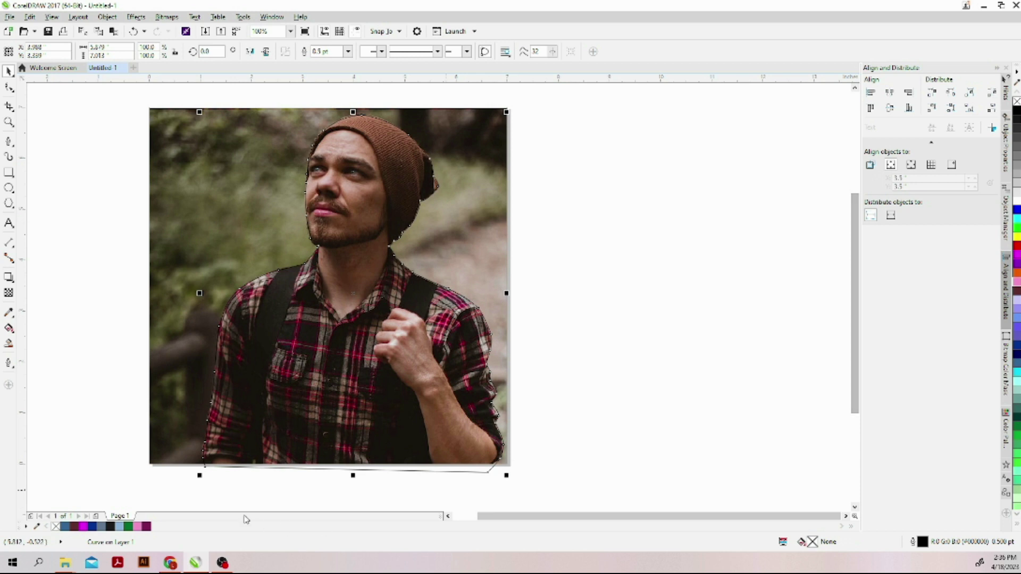
pyautogui.click(121, 527)
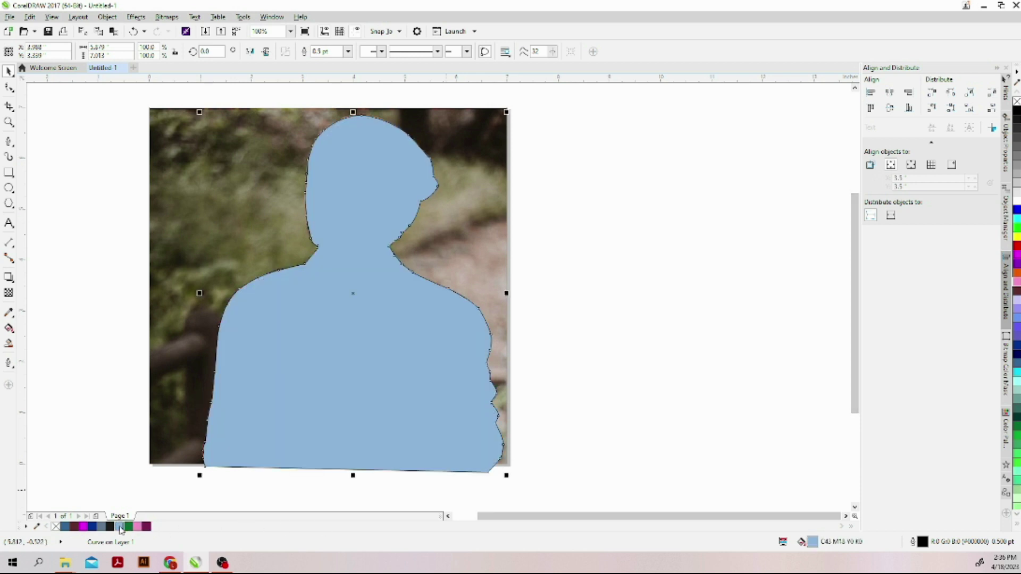
# - Remove the fill from the man's silhouette so only its outline remains over the photo
pyautogui.click(194, 503)
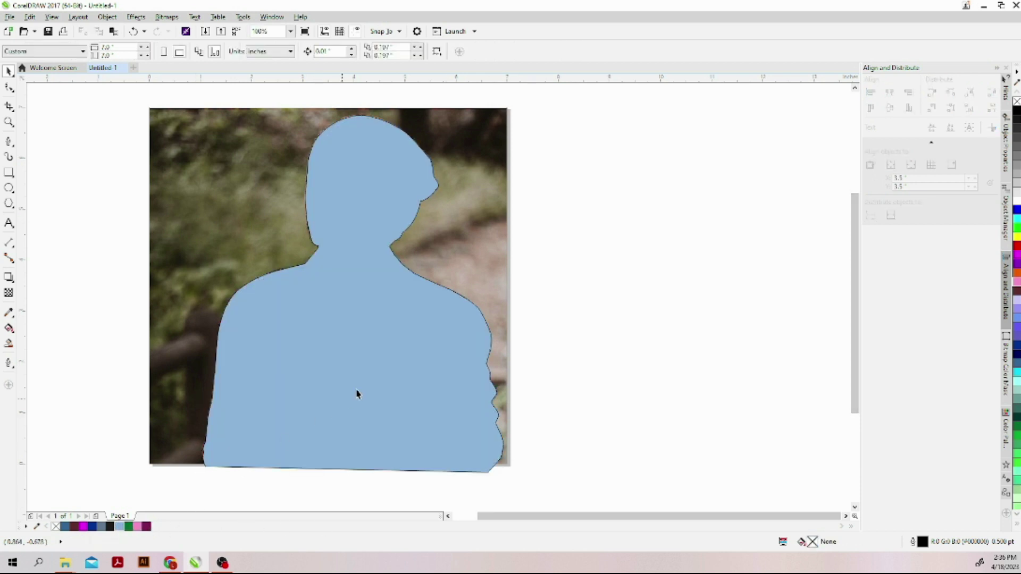
pyautogui.click(369, 378)
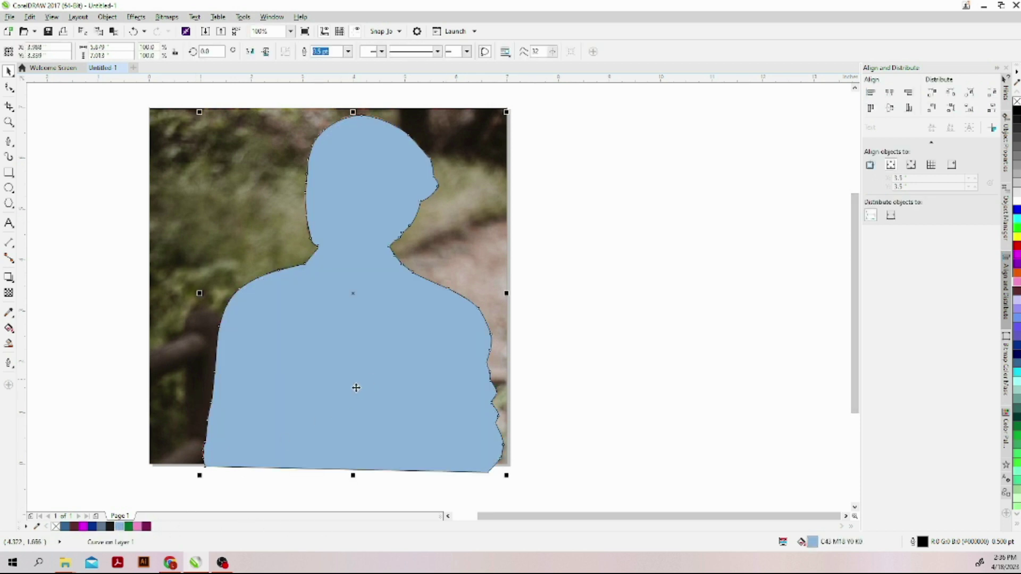
pyautogui.click(55, 527)
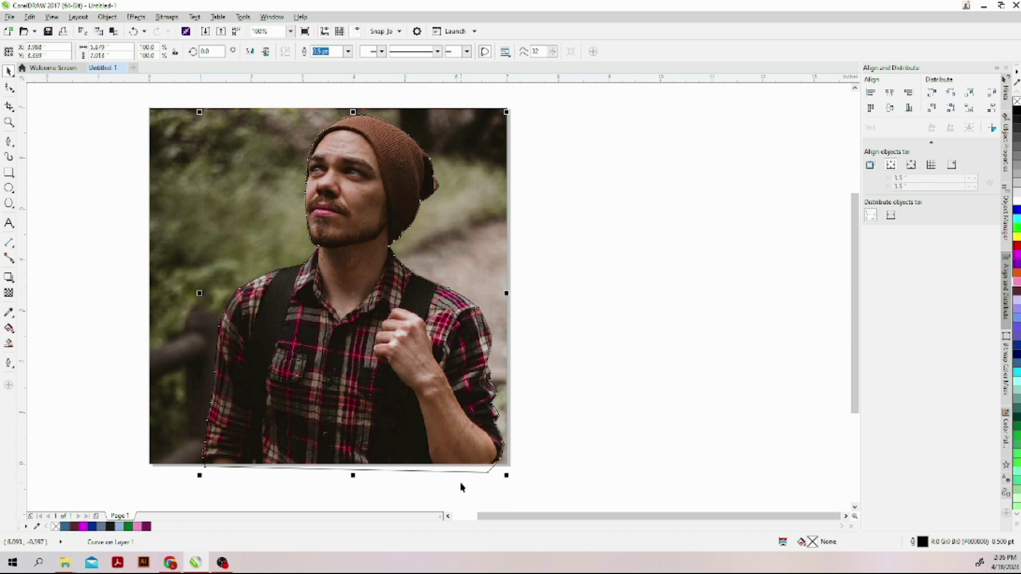
# - Intersect the silhouette outline with the photo and move the resulting cut-out of the man beside the original photo
pyautogui.keyDown('shift'); pyautogui.click(195, 248); pyautogui.keyUp('shift')
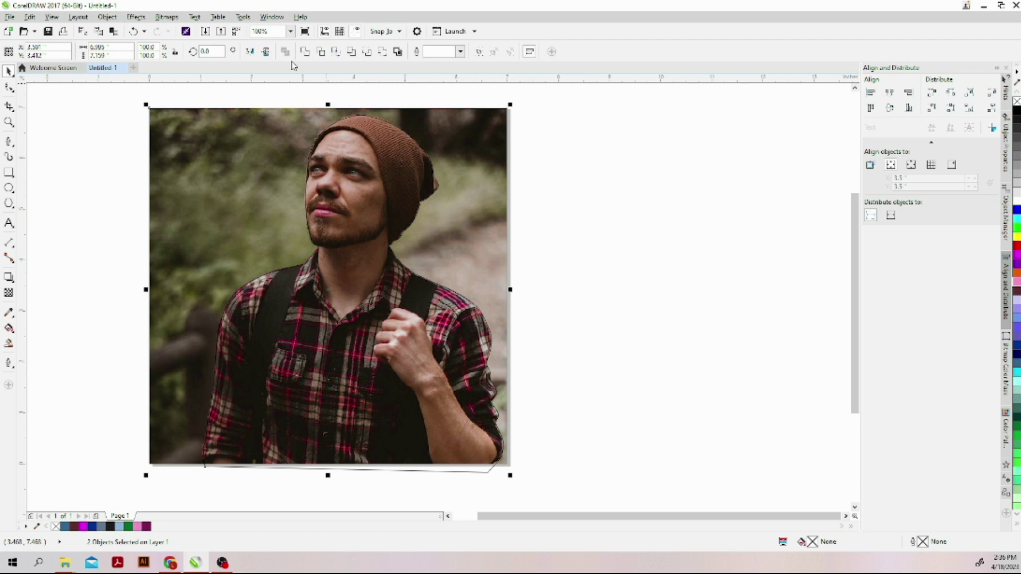
pyautogui.click(335, 51)
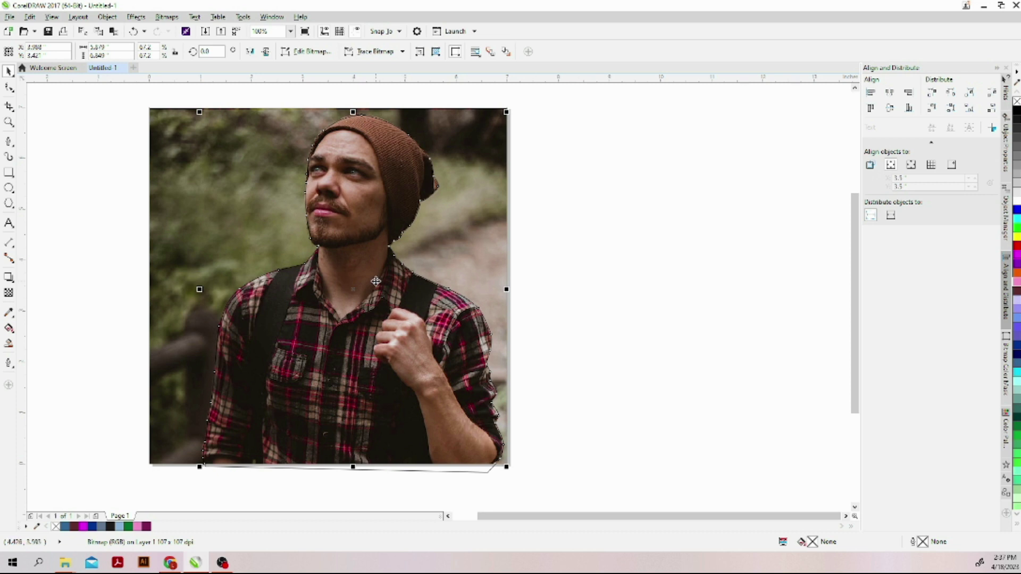
pyautogui.moveTo(376, 281); pyautogui.dragTo(694, 275)
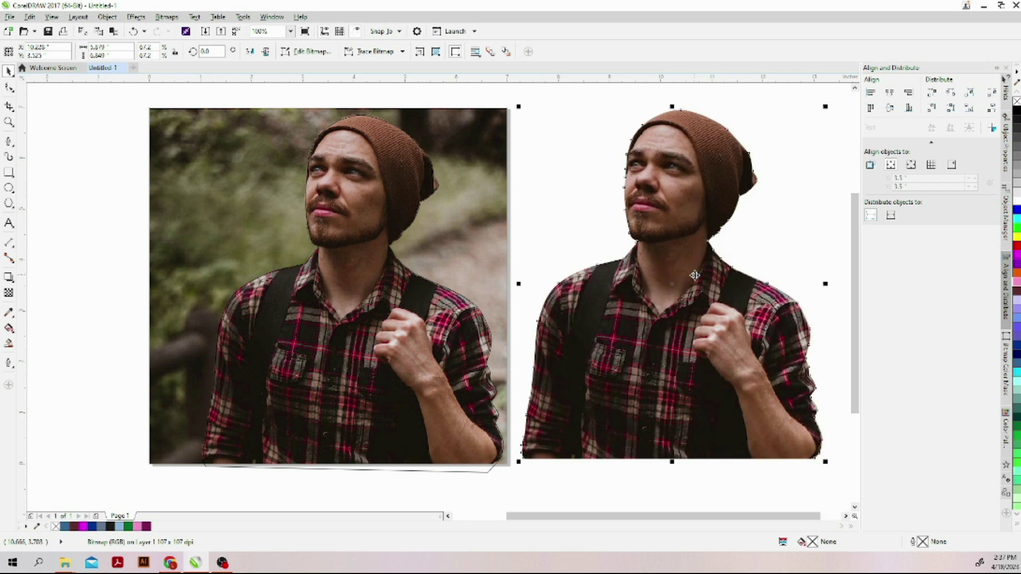
pyautogui.click(524, 272)
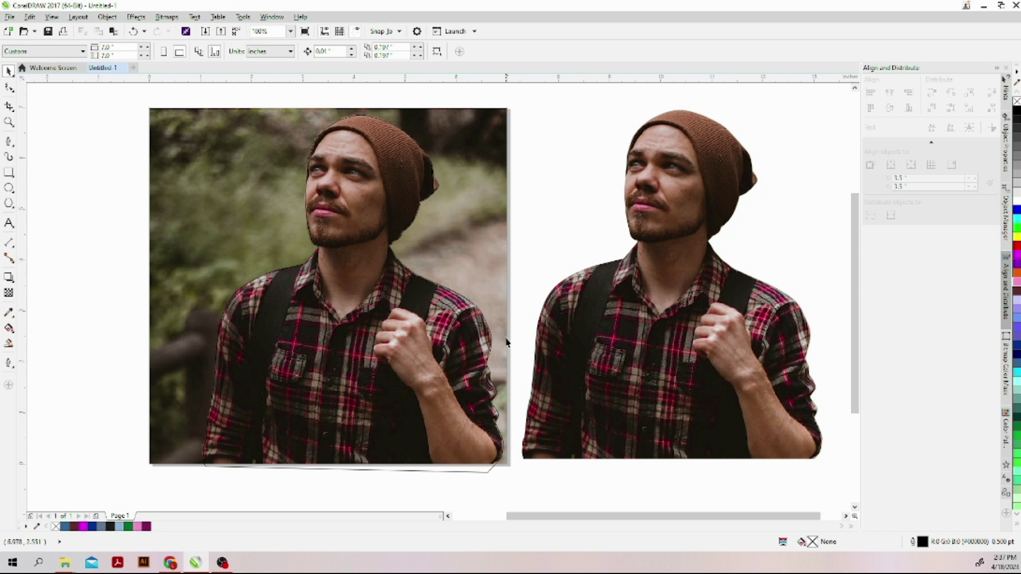
# - Delete the original photo with its background from the page
pyautogui.click(490, 367)
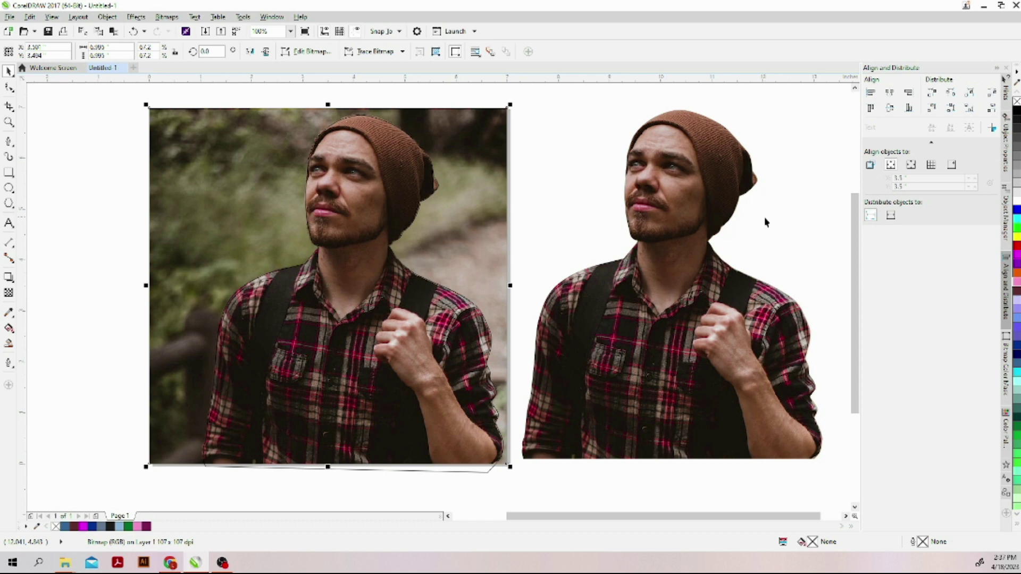
pyautogui.scroll(2, 765, 222)
pyautogui.scroll(-2, 765, 223)
pyautogui.click(500, 241)
pyautogui.press('Delete')
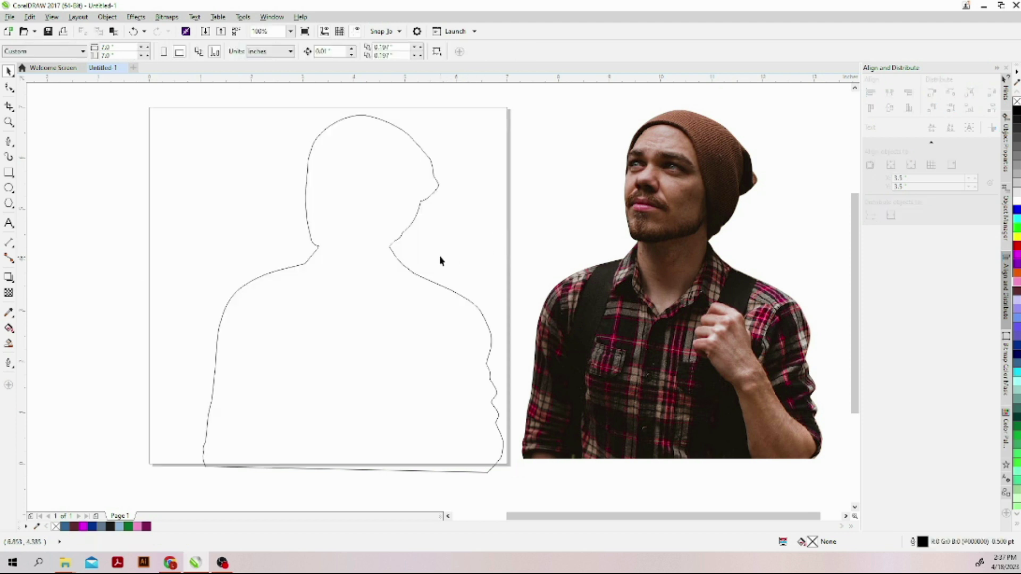
# - Delete the leftover silhouette outline and move the cut-out man back onto the page
pyautogui.click(407, 234)
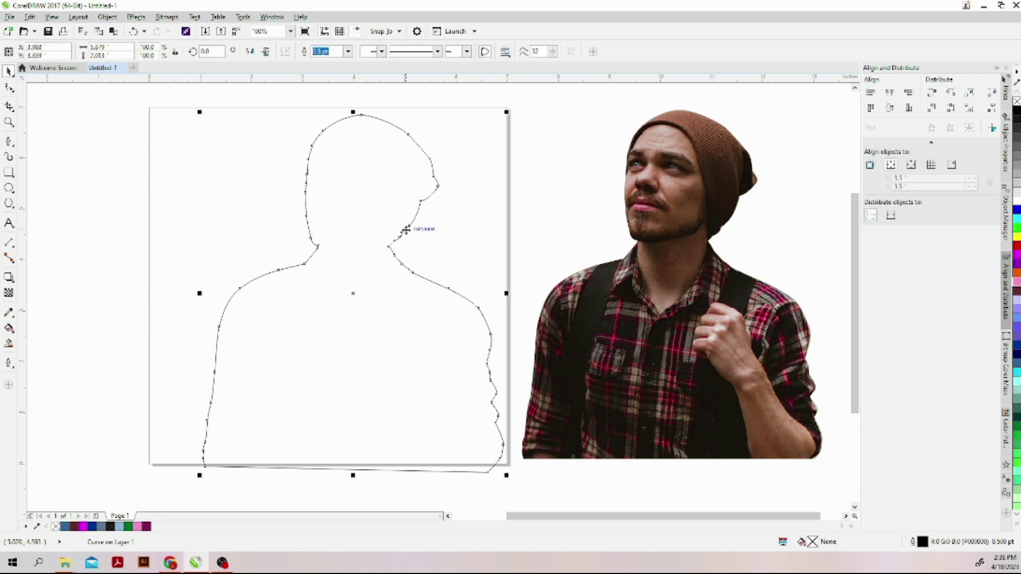
pyautogui.press('Delete')
pyautogui.moveTo(641, 349); pyautogui.dragTo(301, 340)
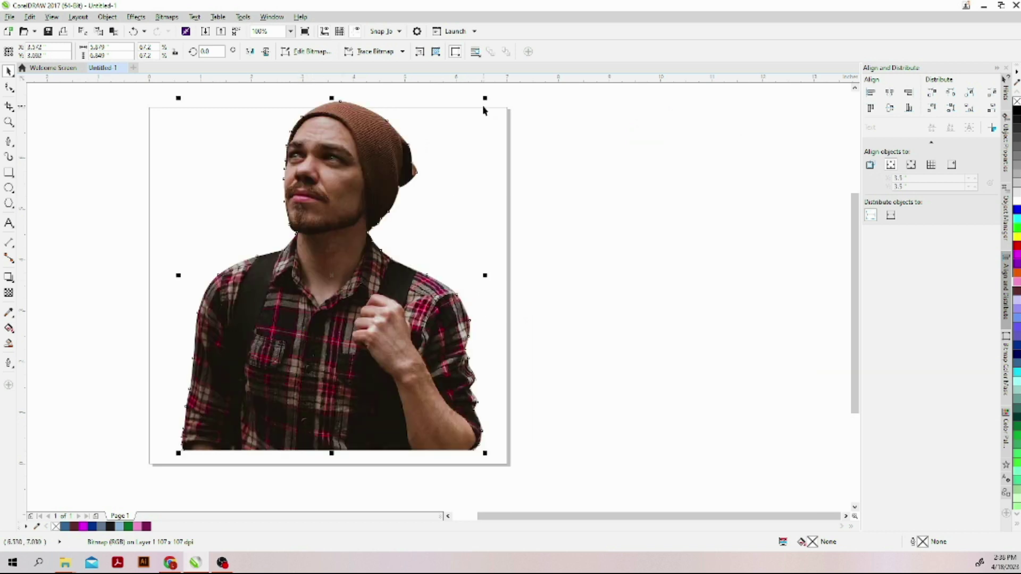
# - With the Shape tool, adjust the cut-out's node beside the backpack strap on the shoulder, settling it on the shoulder edge
pyautogui.scroll(2, 324, 145)
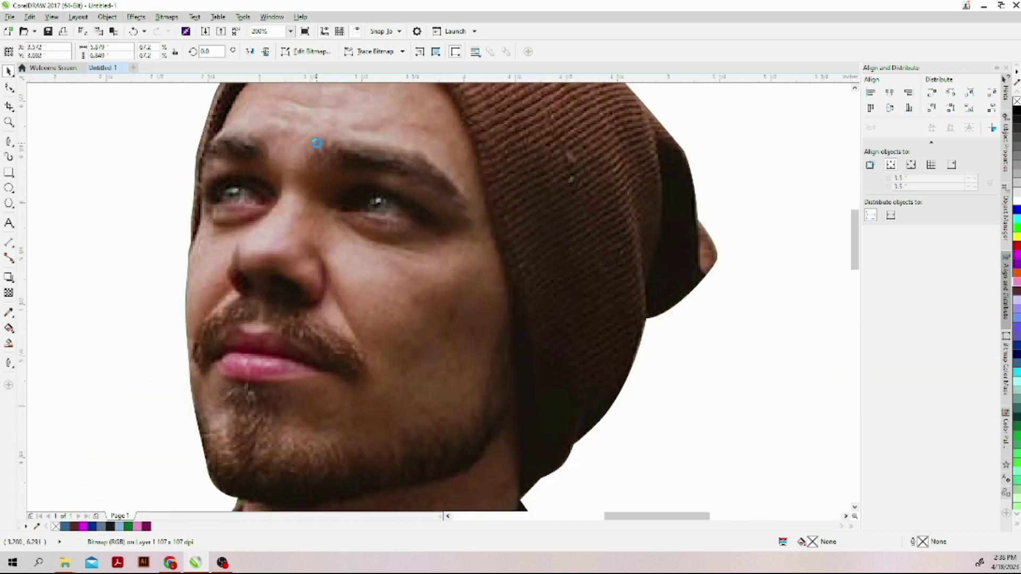
pyautogui.scroll(-2, 318, 144)
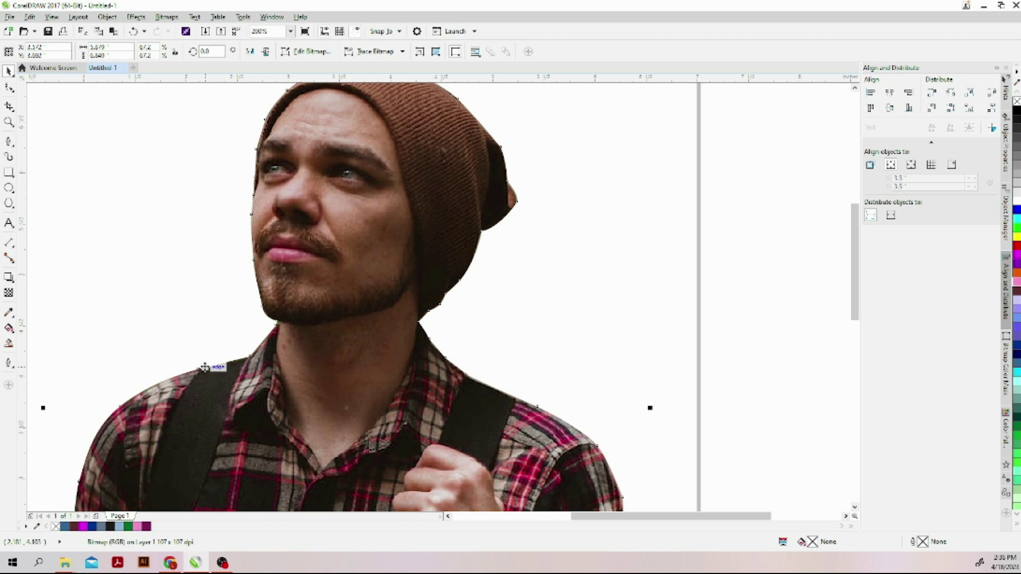
pyautogui.scroll(2, 203, 367)
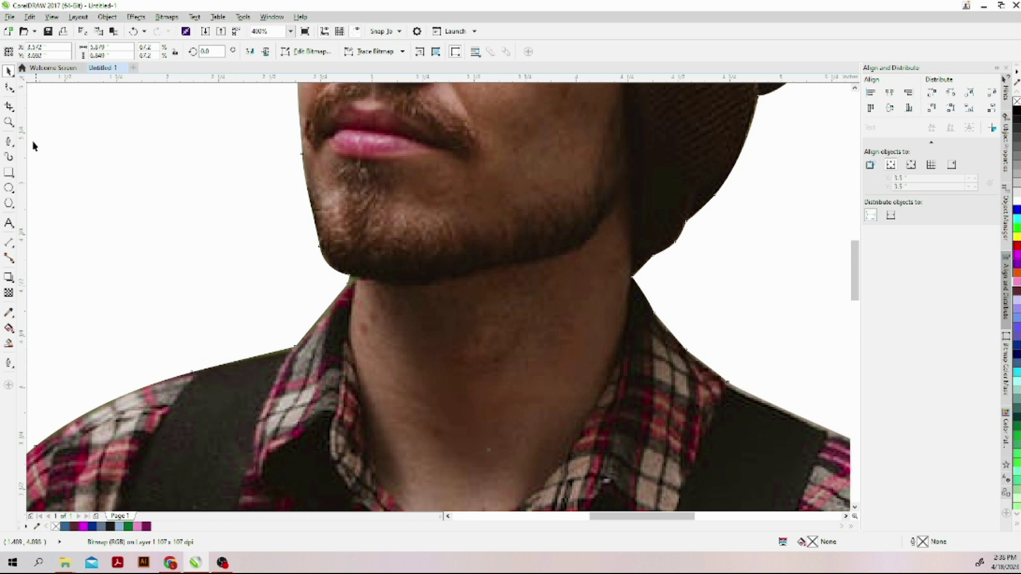
pyautogui.click(8, 86)
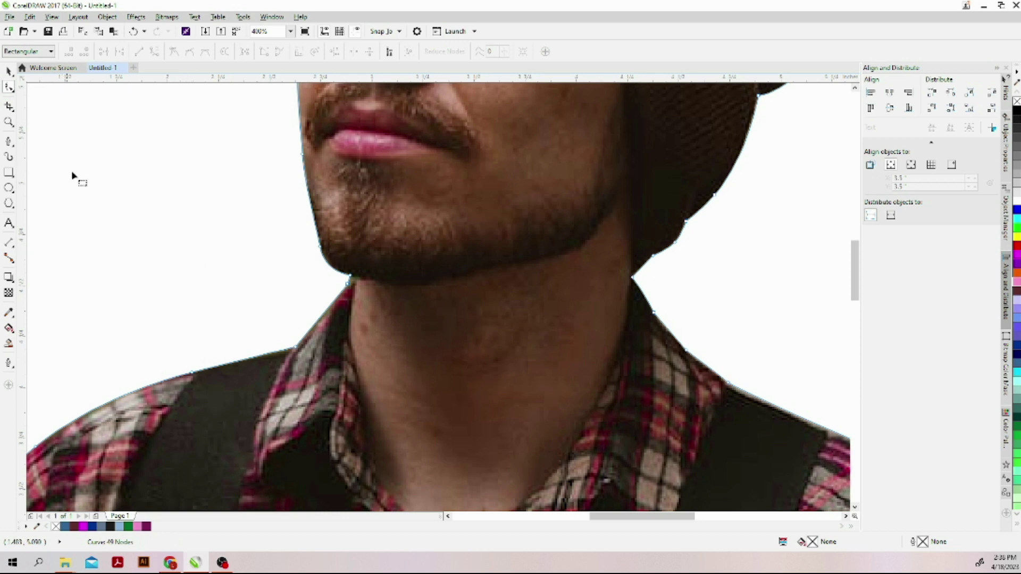
pyautogui.click(193, 373)
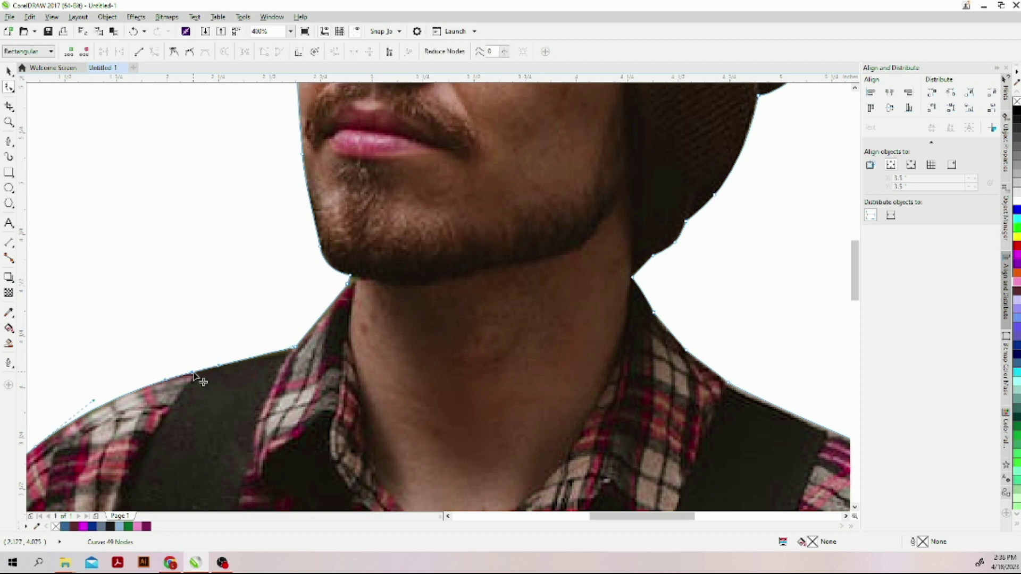
pyautogui.moveTo(192, 373); pyautogui.dragTo(193, 367)
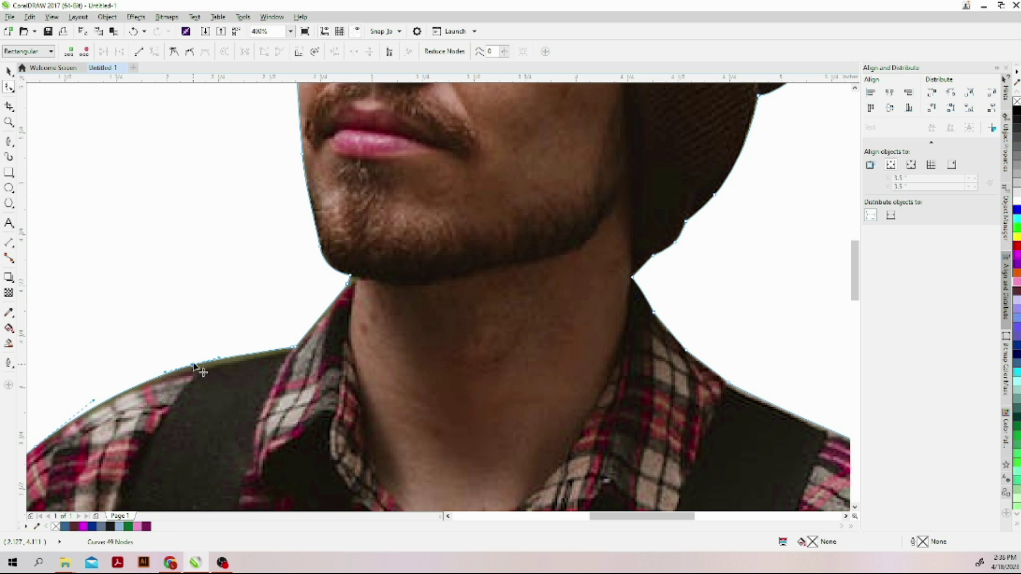
pyautogui.moveTo(192, 365); pyautogui.dragTo(190, 356)
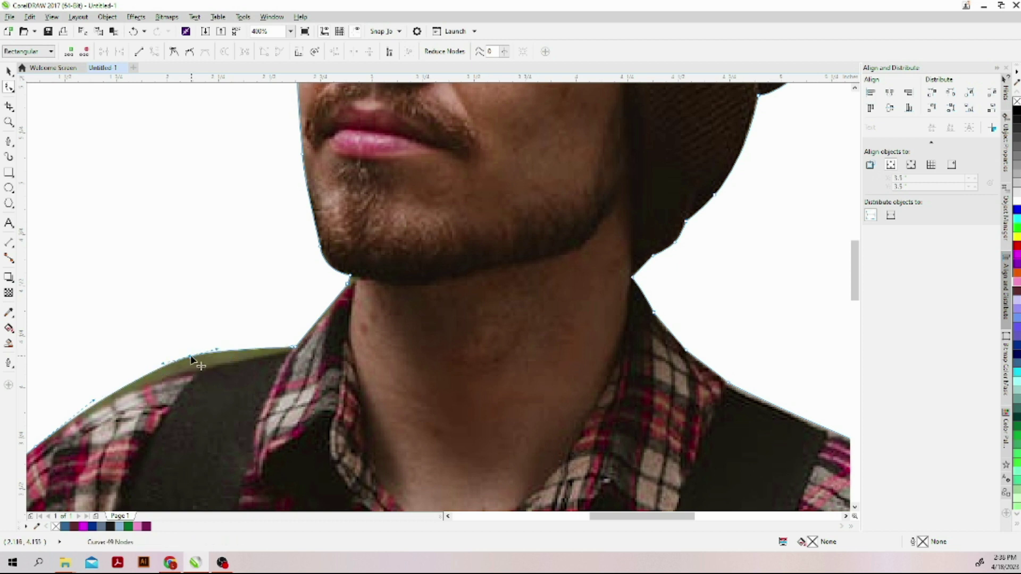
pyautogui.moveTo(191, 356); pyautogui.dragTo(195, 373)
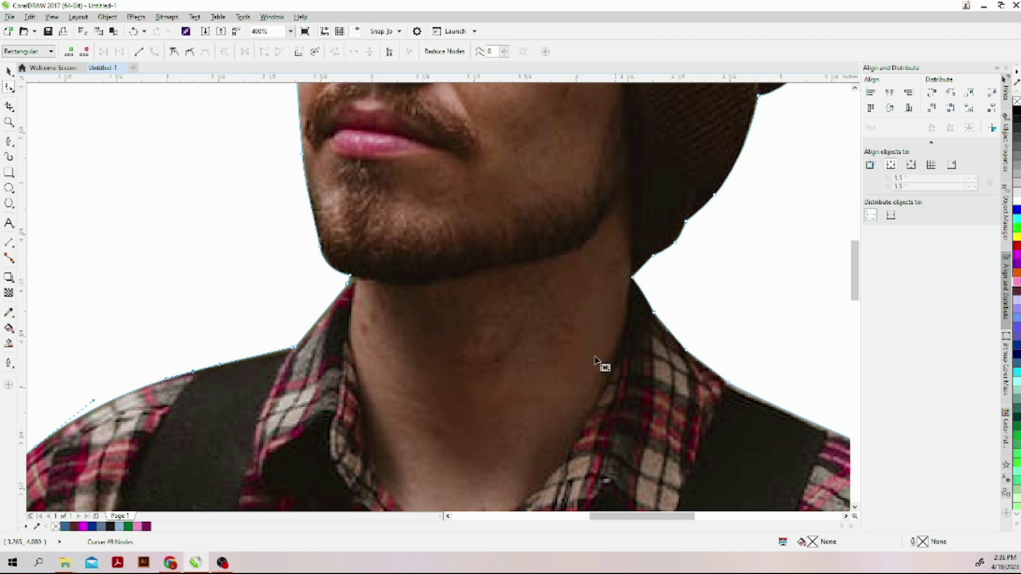
# - Move the node on the beanie's upper back edge slightly inward to trim the dark fringe, and return to the Pick tool
pyautogui.moveTo(854, 287); pyautogui.dragTo(859, 240)
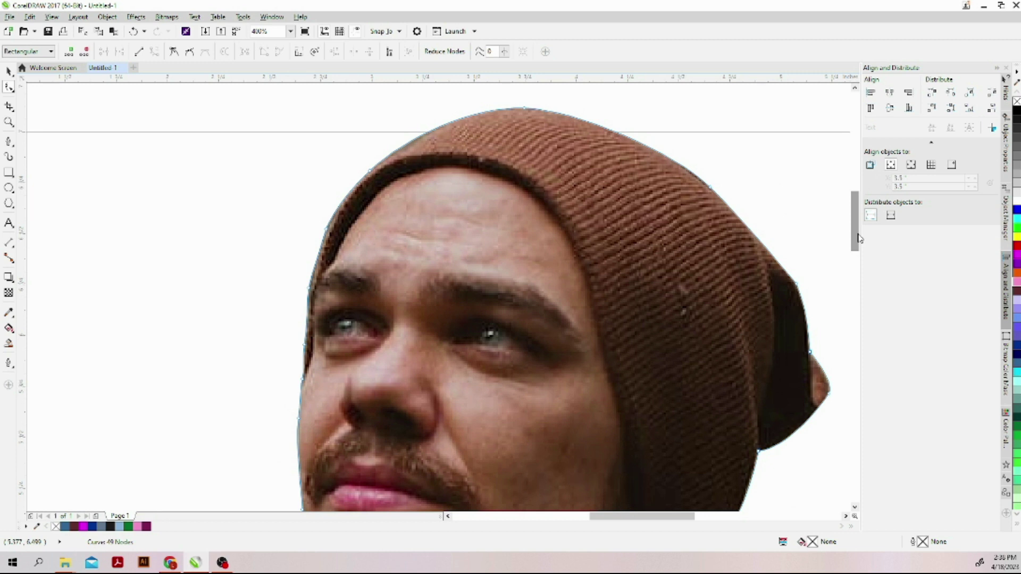
pyautogui.click(700, 217)
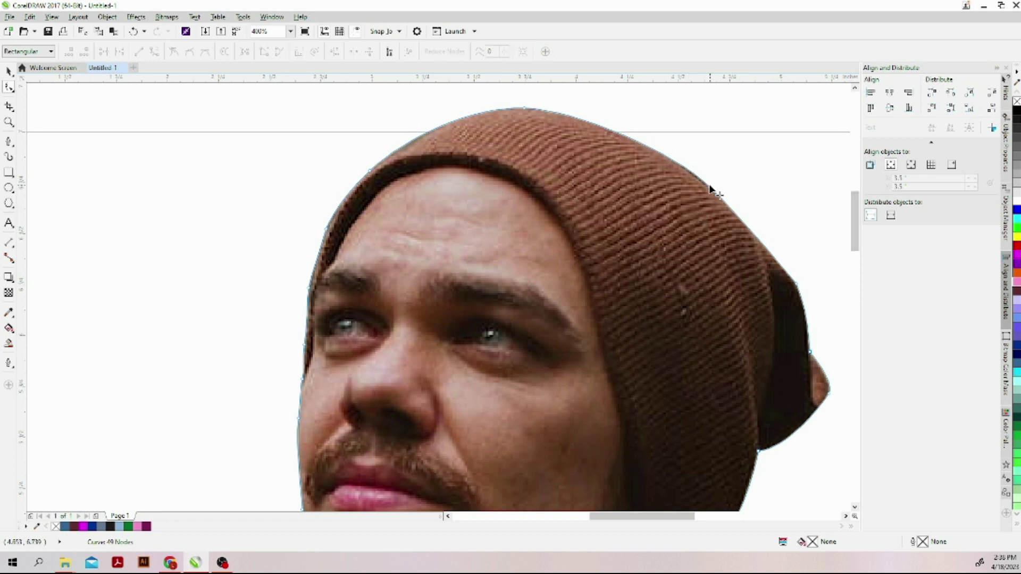
pyautogui.scroll(4, 710, 187)
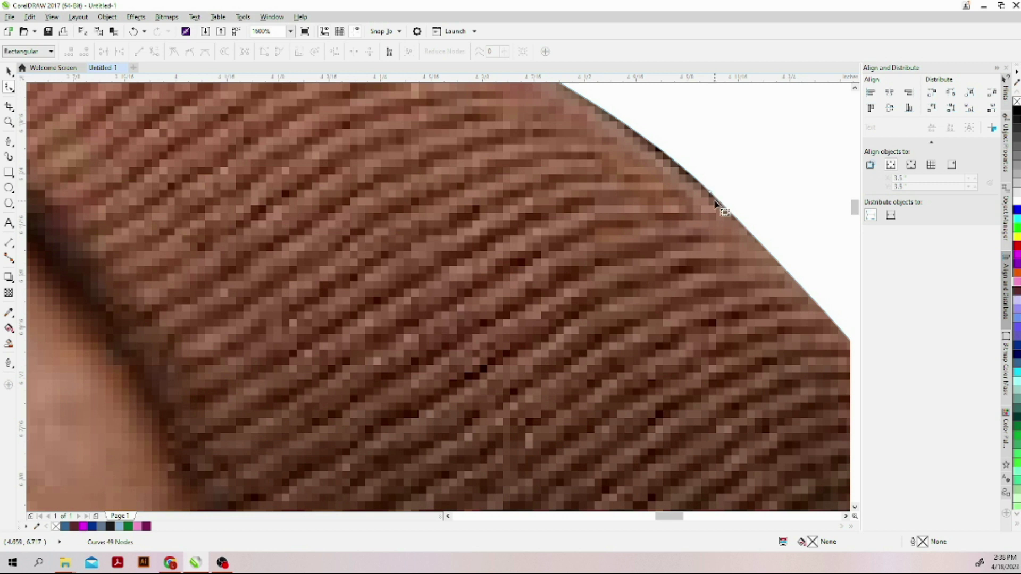
pyautogui.click(711, 193)
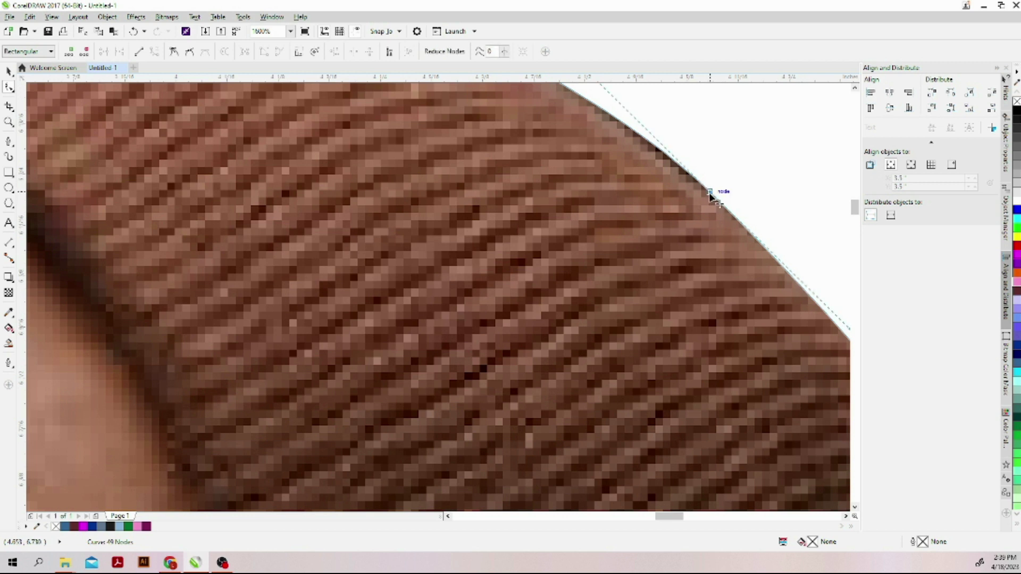
pyautogui.moveTo(707, 196); pyautogui.dragTo(708, 201)
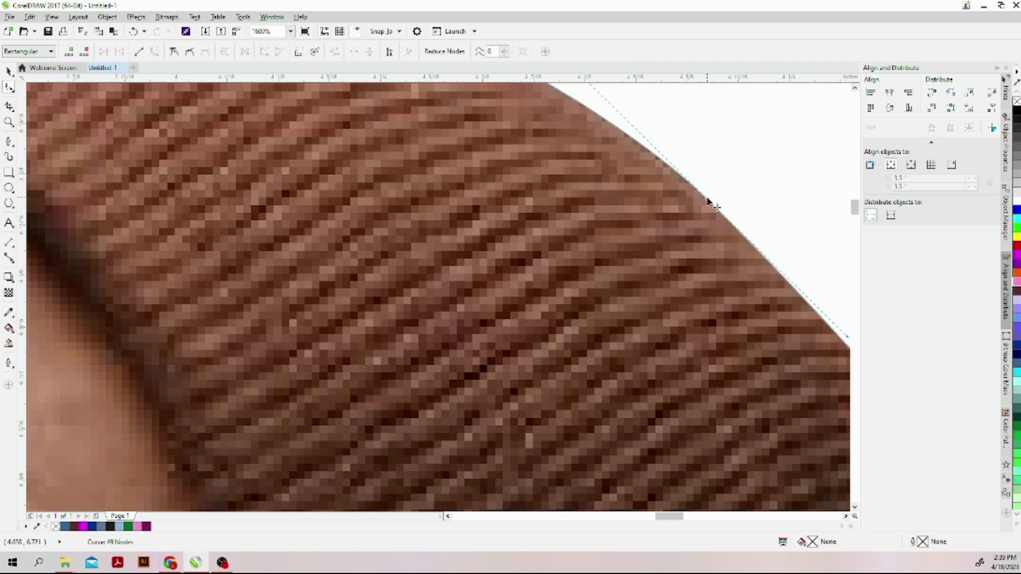
pyautogui.scroll(-6, 708, 200)
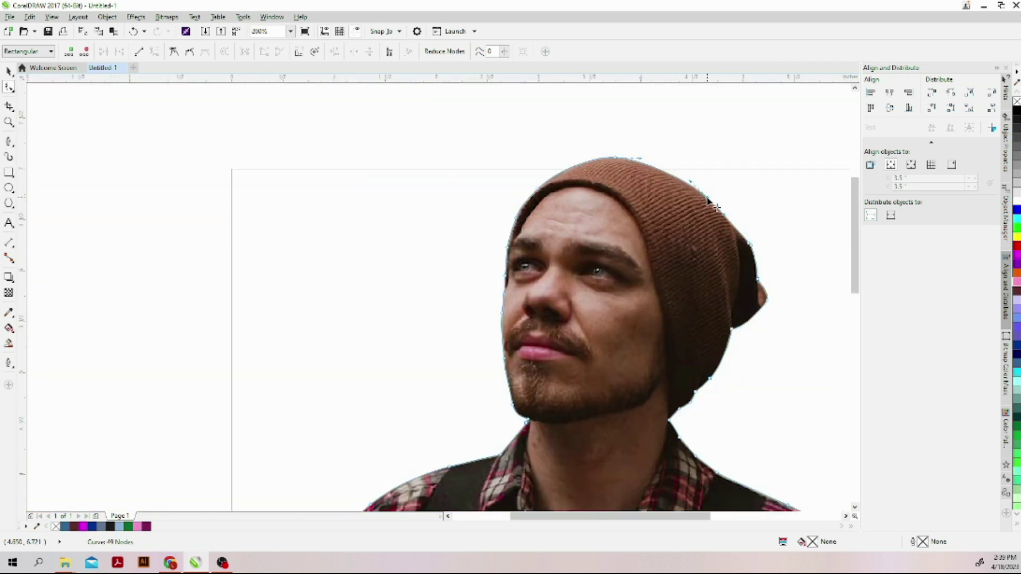
pyautogui.scroll(-1, 710, 201)
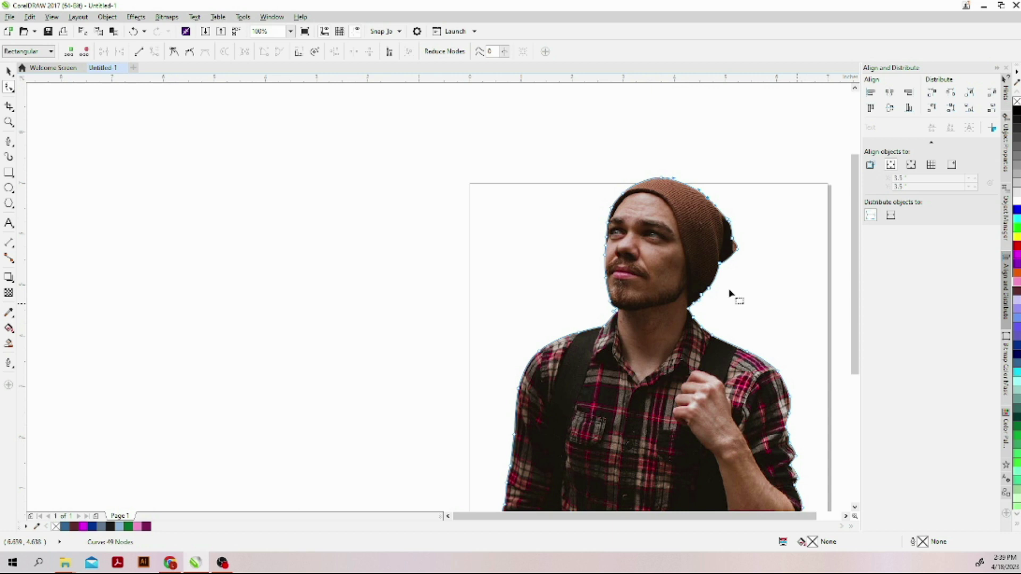
pyautogui.click(9, 73)
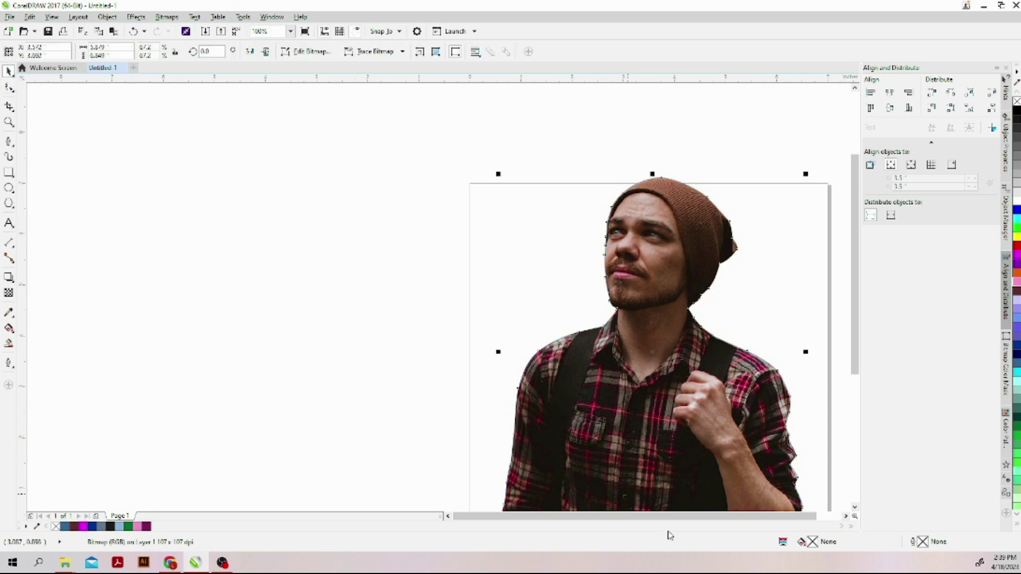
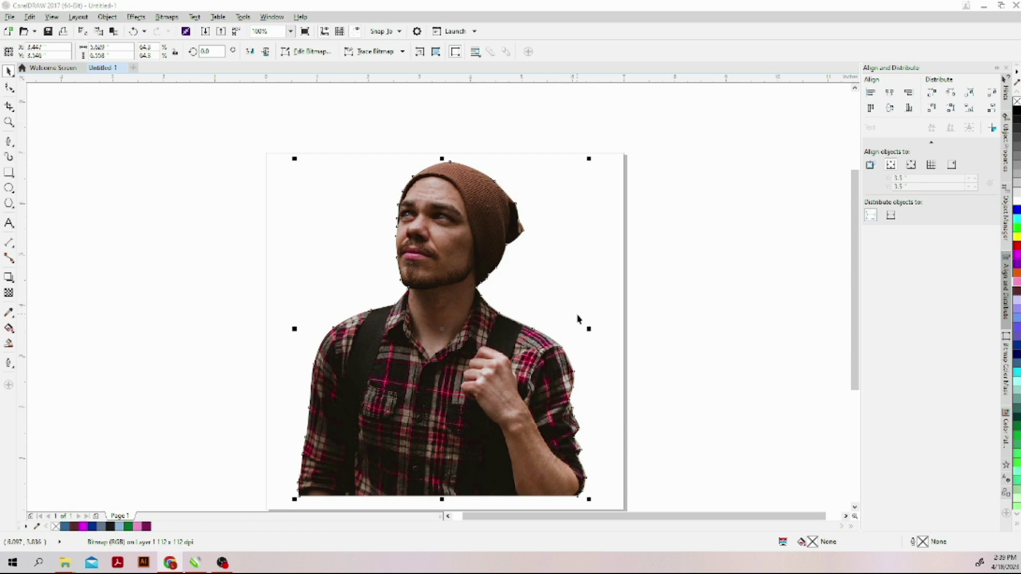
# - Paste the copied autumn forest picture and send it to the back of the page, behind the man
pyautogui.hotkey('ctrl', 'v')
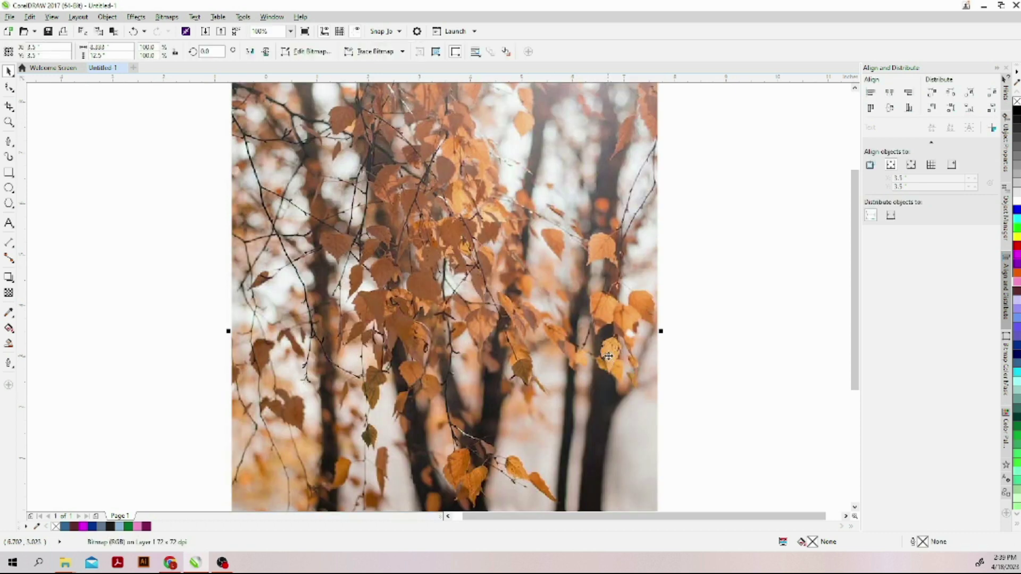
pyautogui.rightClick(574, 339)
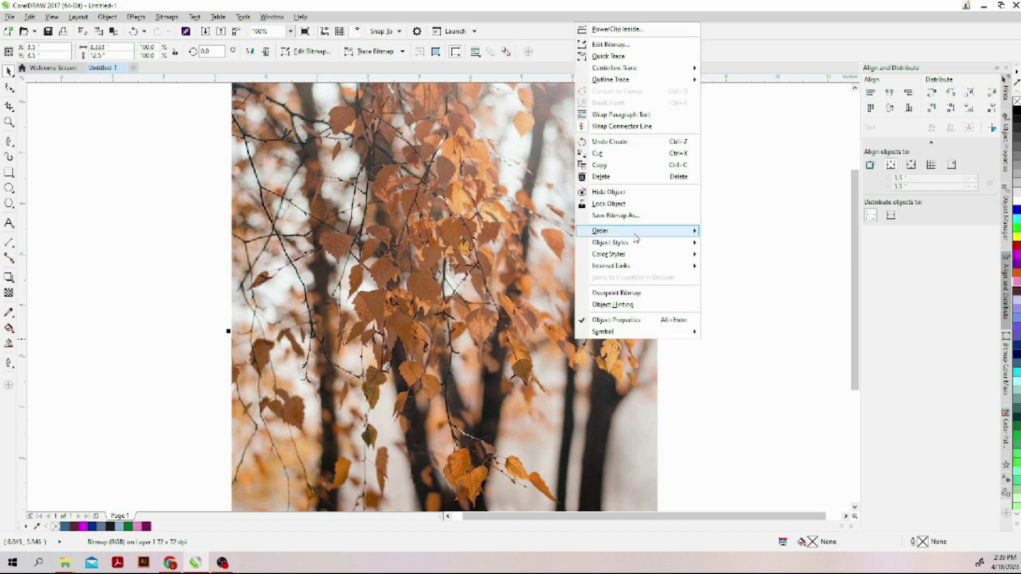
pyautogui.moveTo(645, 232)
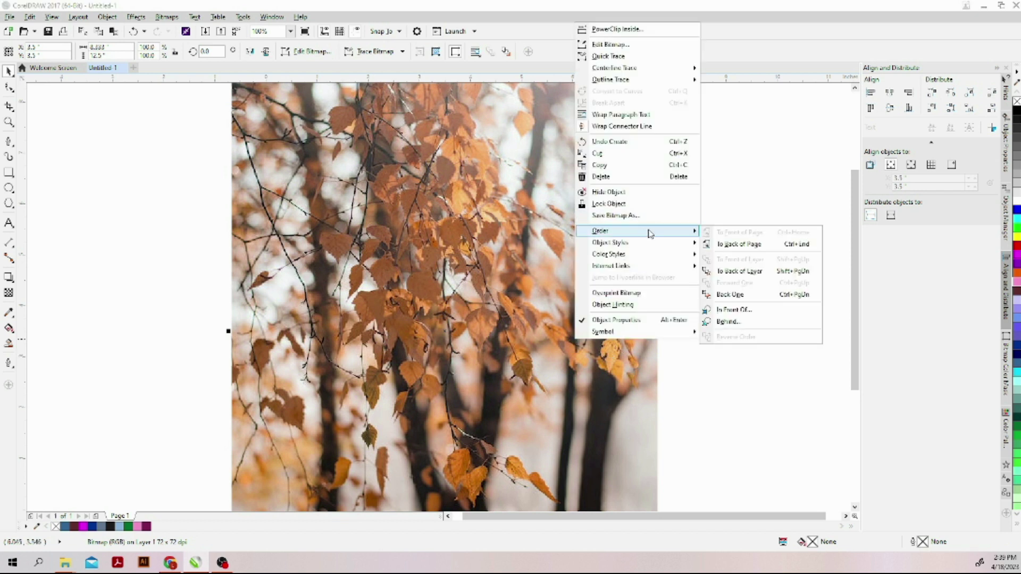
pyautogui.click(740, 246)
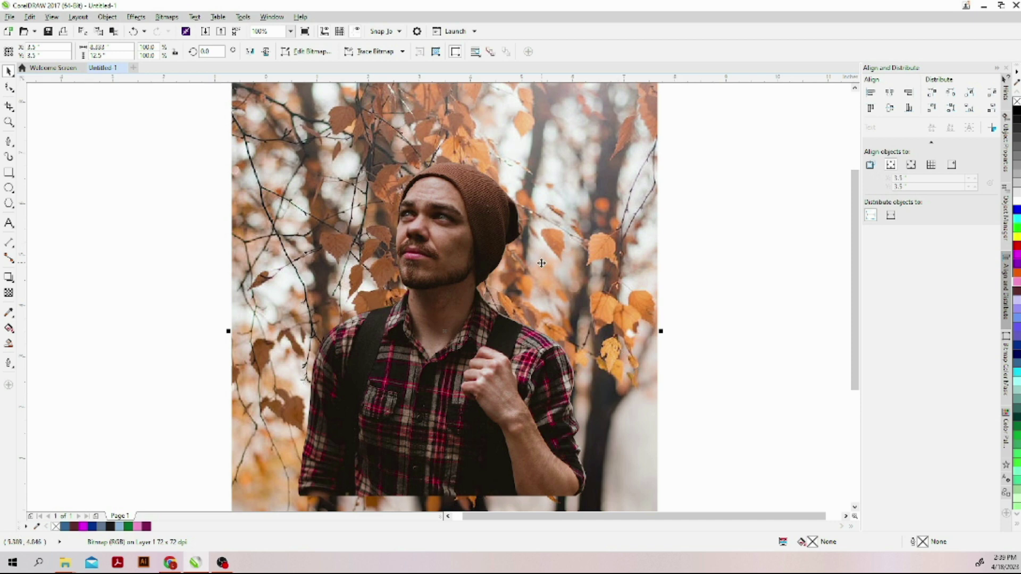
# - Scale the autumn forest picture down proportionally about its centre to about 60.8% of its size
pyautogui.scroll(-2, 542, 263)
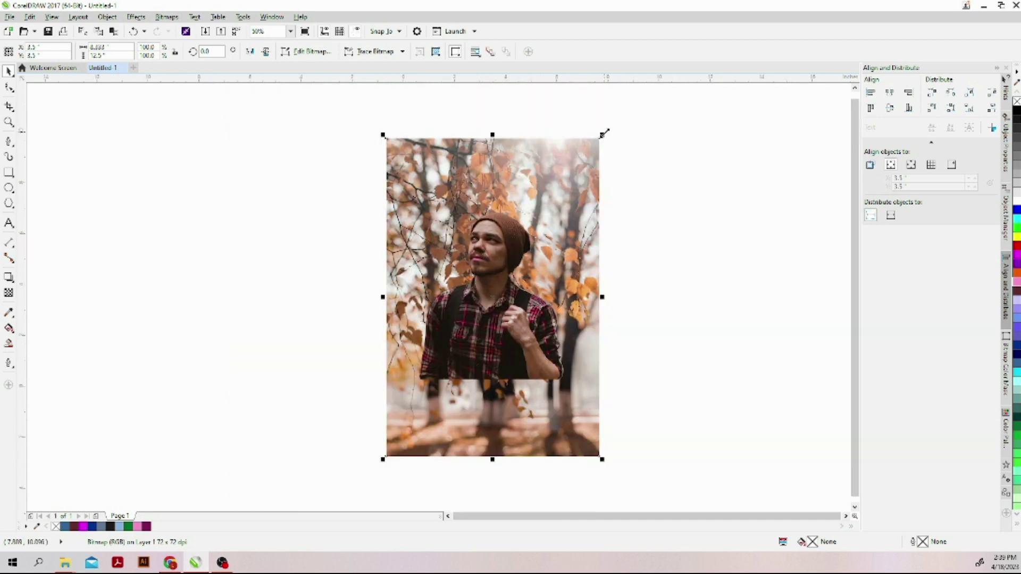
pyautogui.moveTo(605, 133); pyautogui.dragTo(561, 197)
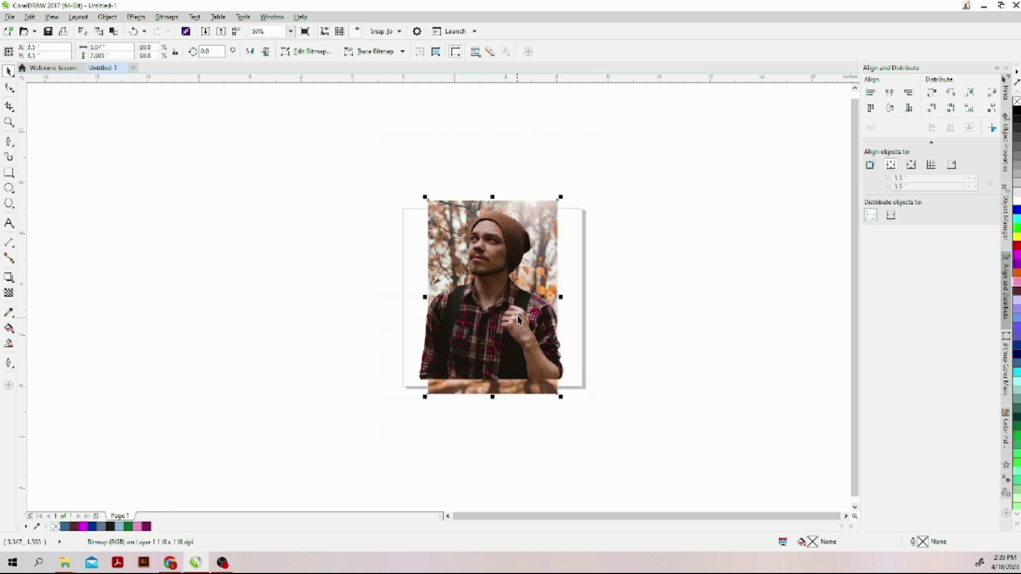
pyautogui.scroll(2, 520, 319)
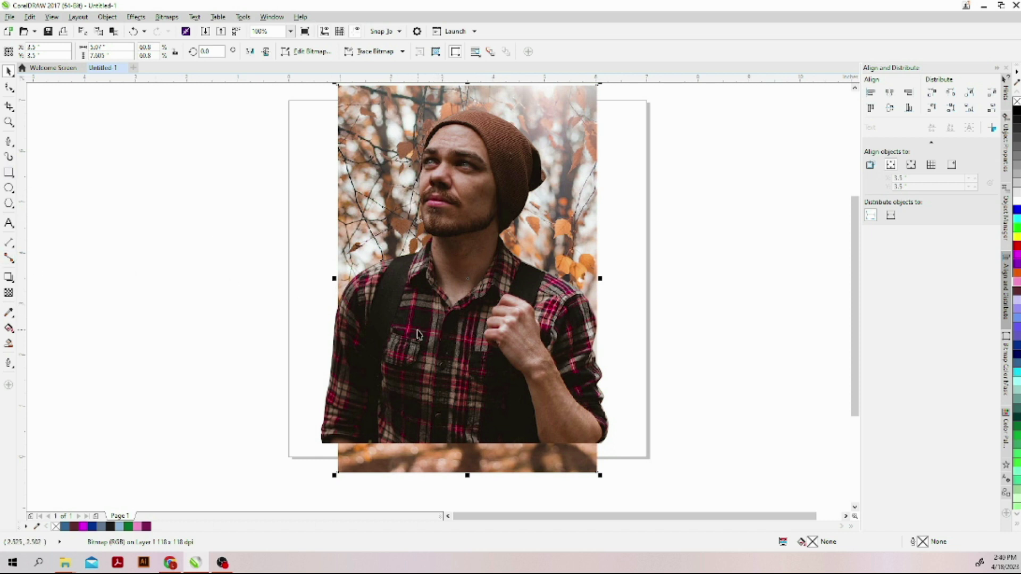
# - Group the man with the forest picture and draw a rectangle about 4.7 by 6 inches overlapping the group's left half
pyautogui.keyDown('shift'); pyautogui.click(407, 463); pyautogui.keyUp('shift')
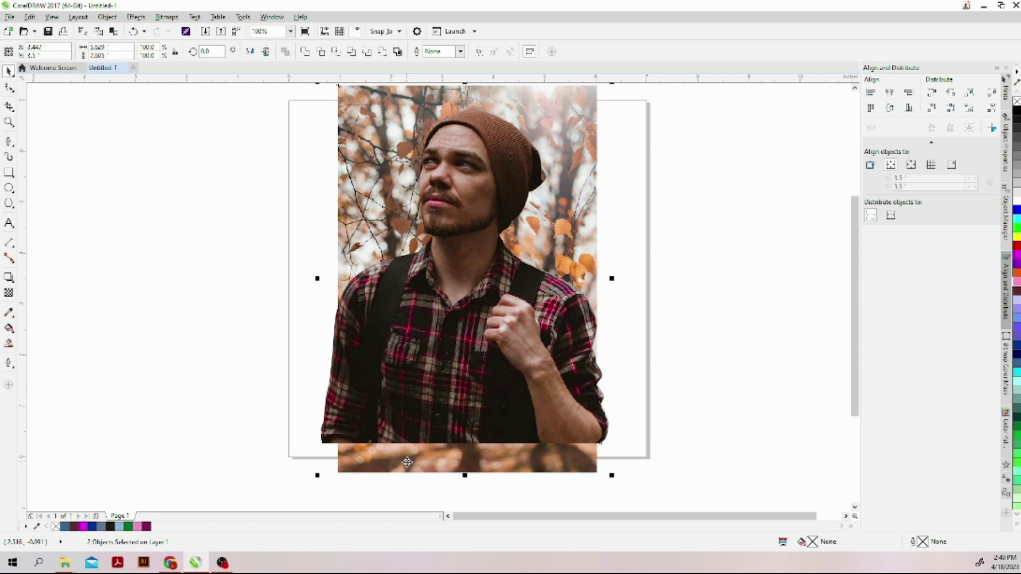
pyautogui.hotkey('ctrl', 'g')
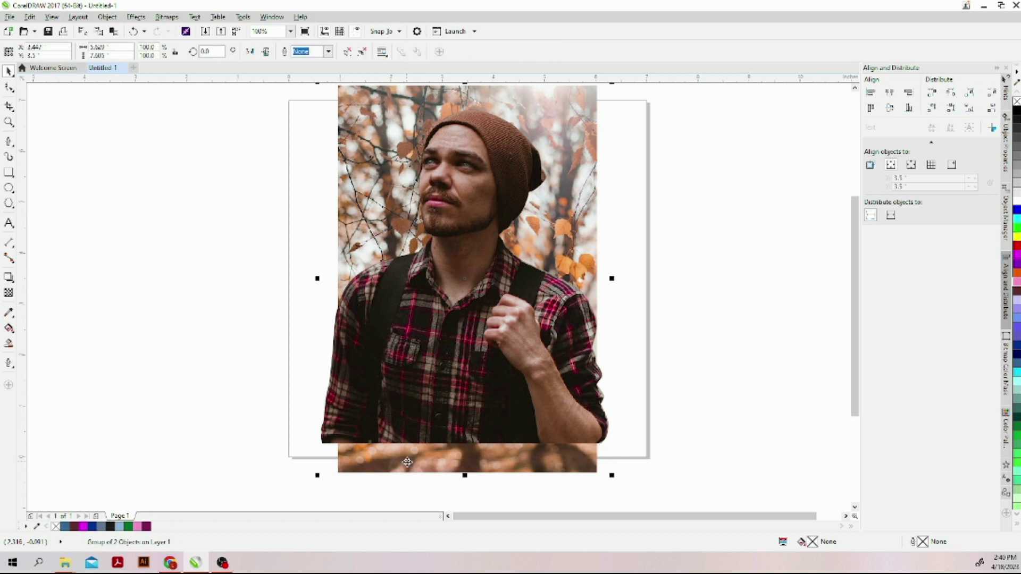
pyautogui.click(9, 172)
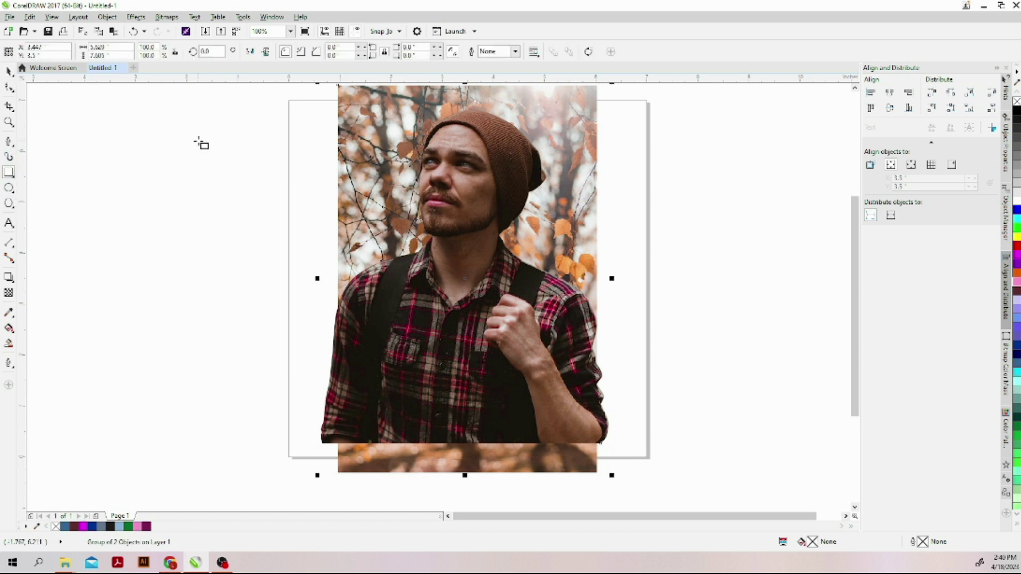
pyautogui.moveTo(202, 124); pyautogui.dragTo(444, 432)
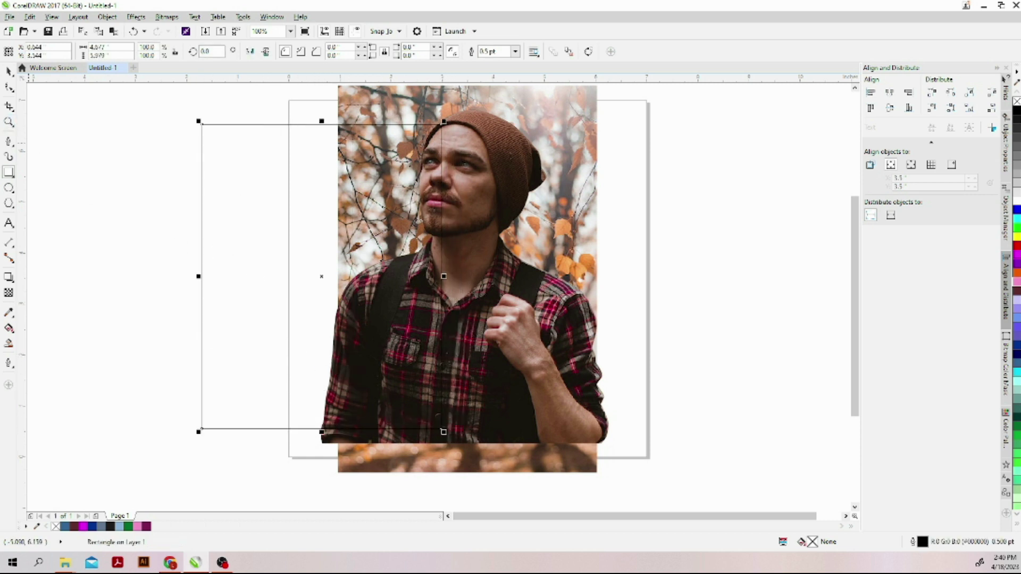
pyautogui.click(9, 72)
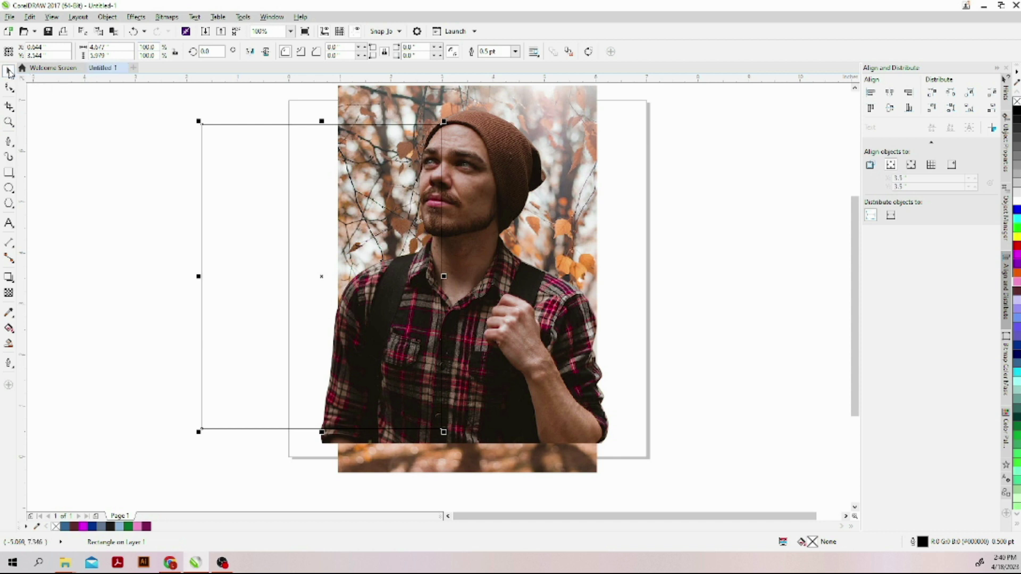
# - PowerClip the group inside the rectangle and move the clipped frame to the middle of the page
pyautogui.click(511, 226)
pyautogui.rightClick(511, 223)
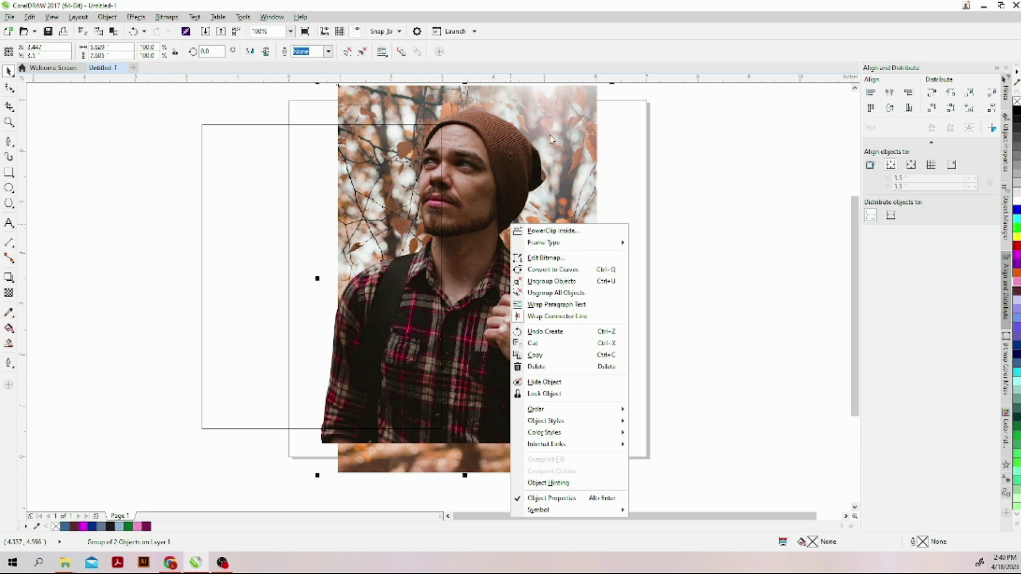
pyautogui.click(563, 232)
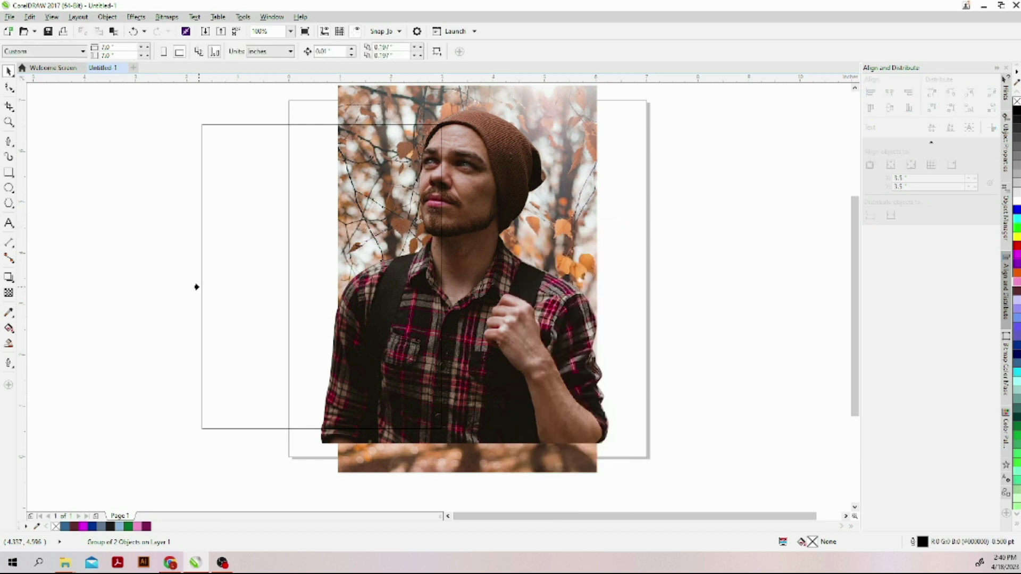
pyautogui.click(198, 287)
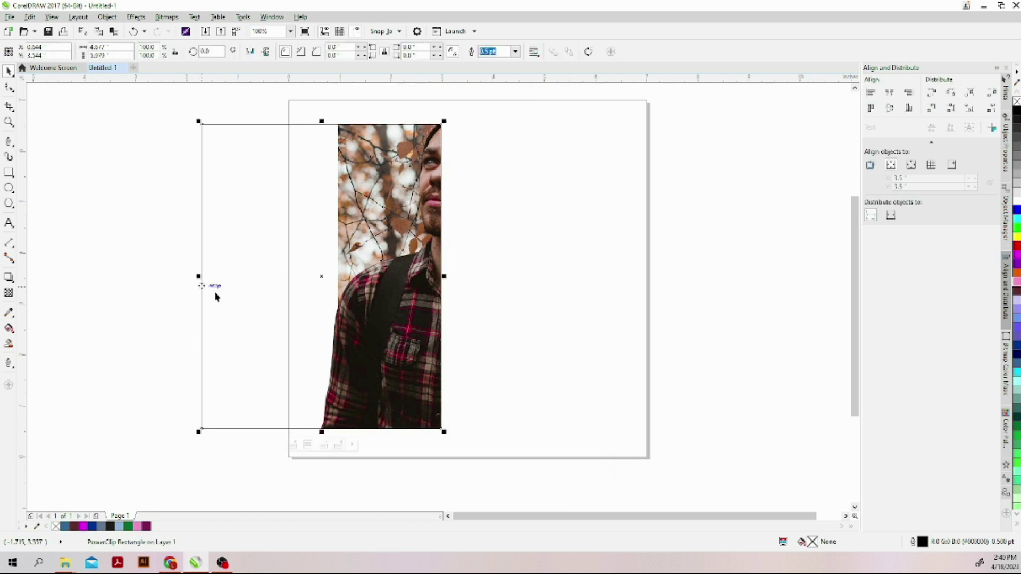
pyautogui.moveTo(349, 383); pyautogui.dragTo(495, 373)
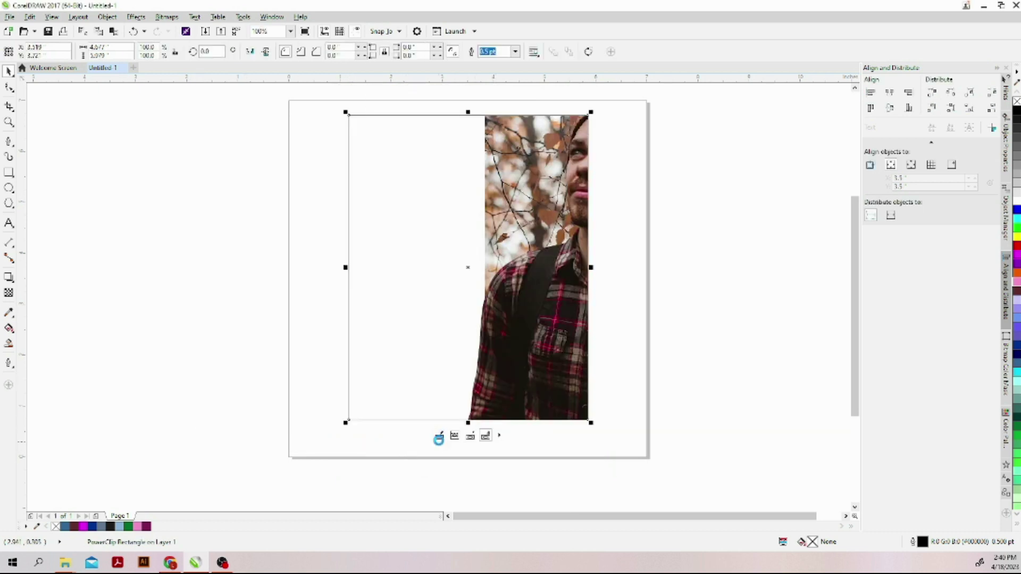
# - Edit the PowerClip contents, moving the group over the frame and scaling it about its centre to about 97.7%
pyautogui.click(439, 436)
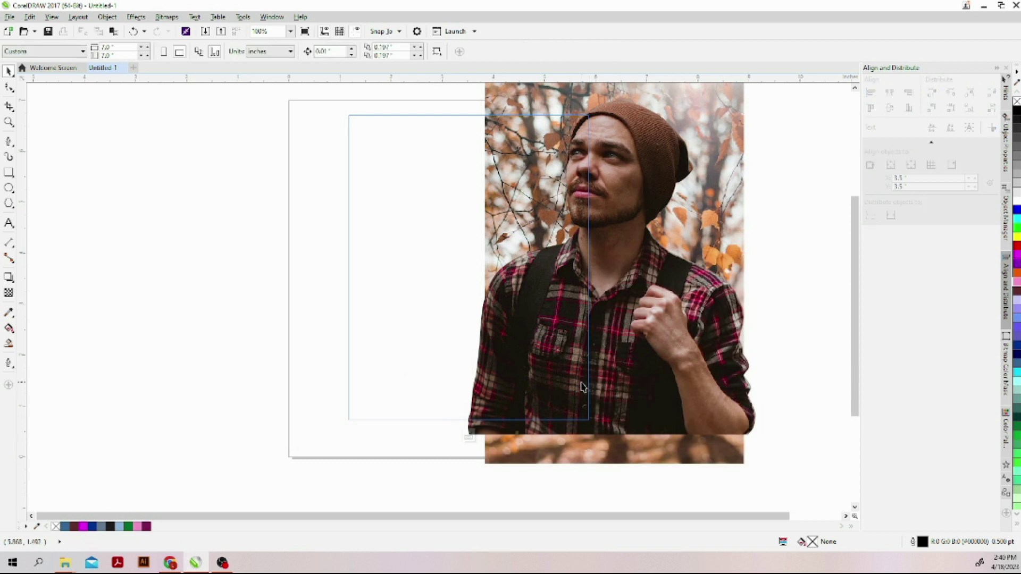
pyautogui.click(633, 414)
pyautogui.moveTo(640, 389); pyautogui.dragTo(497, 411)
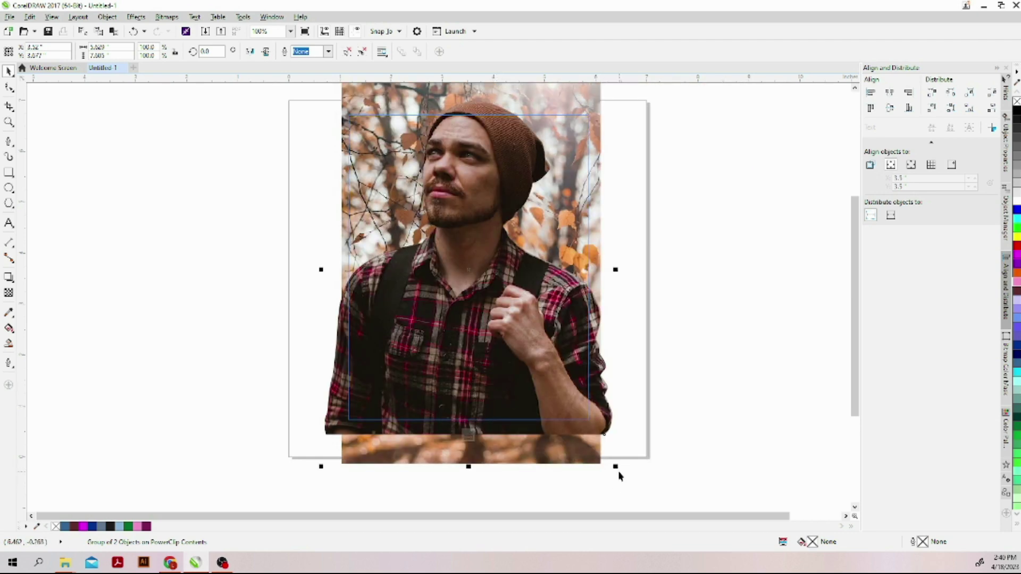
pyautogui.moveTo(619, 467); pyautogui.dragTo(615, 462)
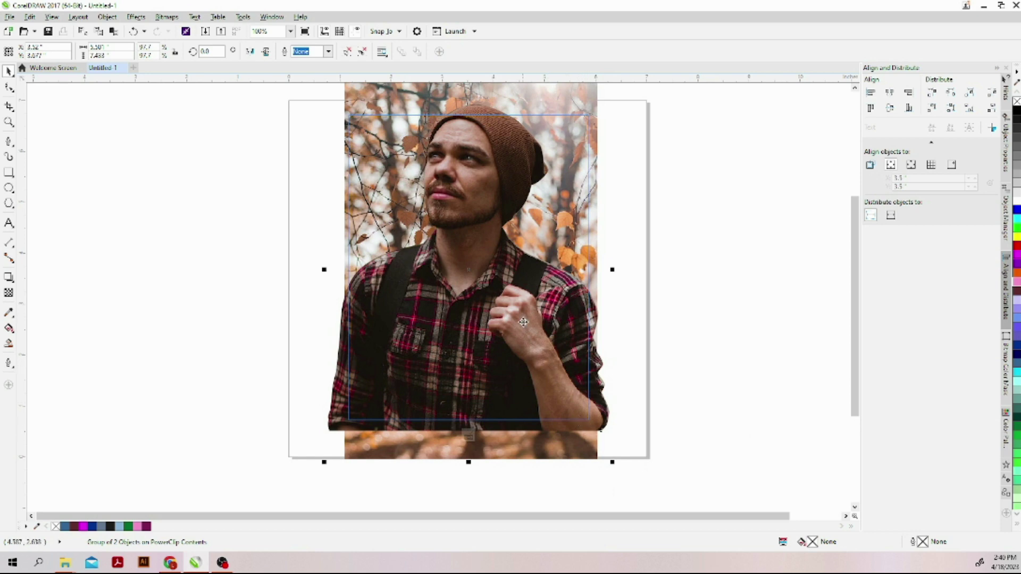
# - Shift the group down about half an inch so the whole beanie fits inside the frame, and finish editing the PowerClip
pyautogui.moveTo(523, 322); pyautogui.dragTo(523, 347)
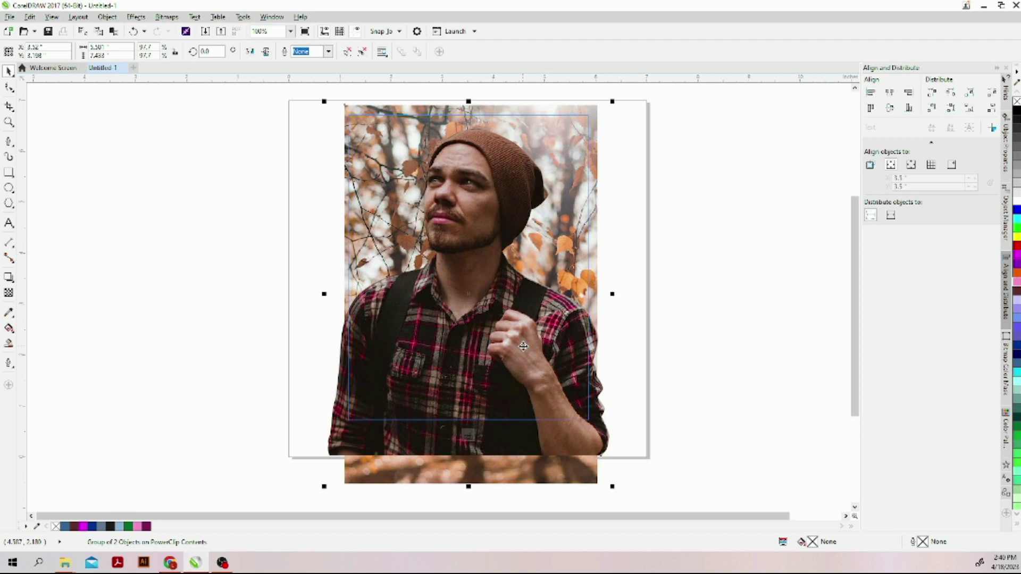
pyautogui.click(469, 436)
pyautogui.click(604, 429)
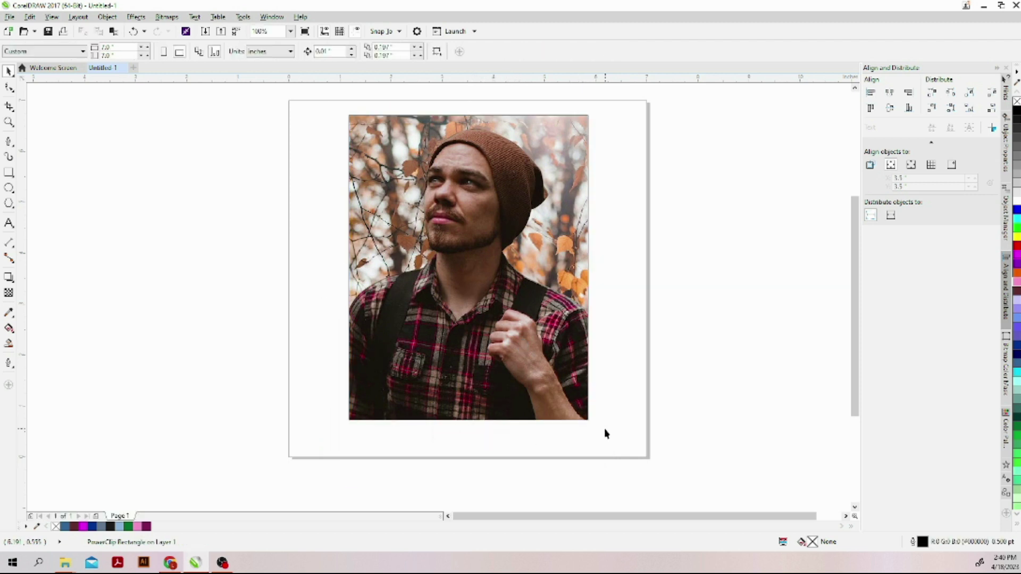
# - Remove the PowerClip frame's outline by setting its outline width to None
pyautogui.click(554, 374)
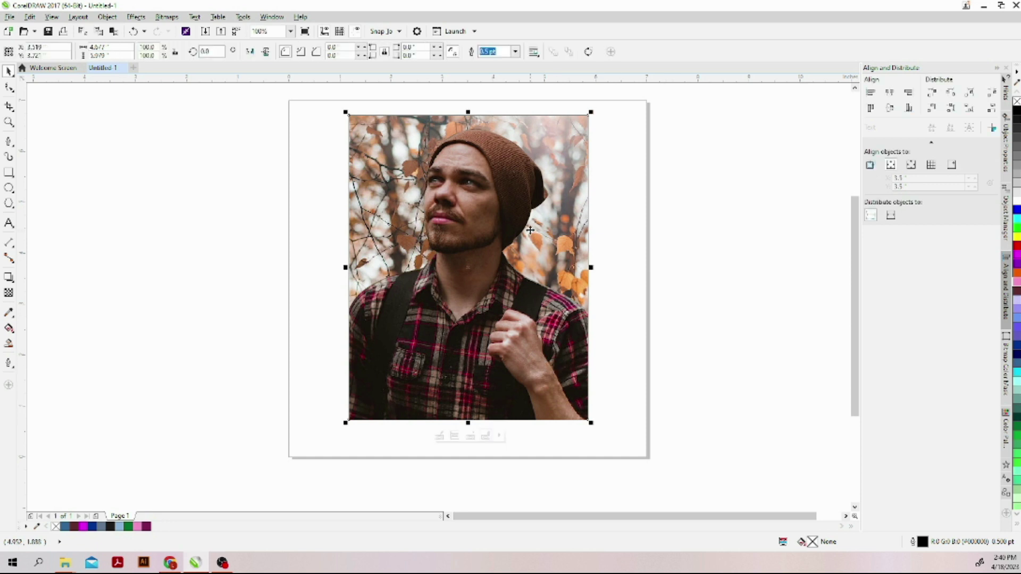
pyautogui.click(515, 51)
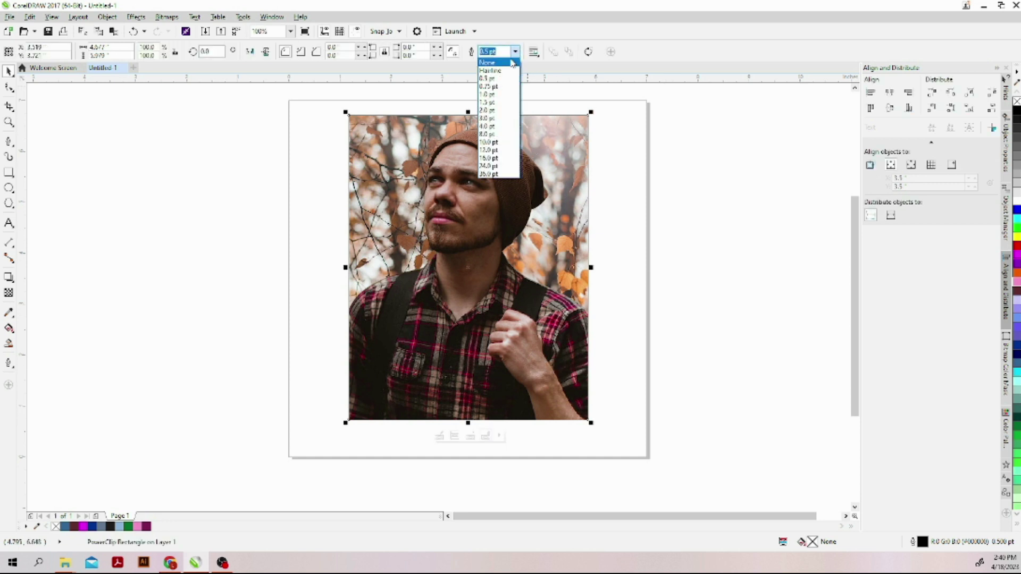
pyautogui.click(488, 62)
pyautogui.click(675, 213)
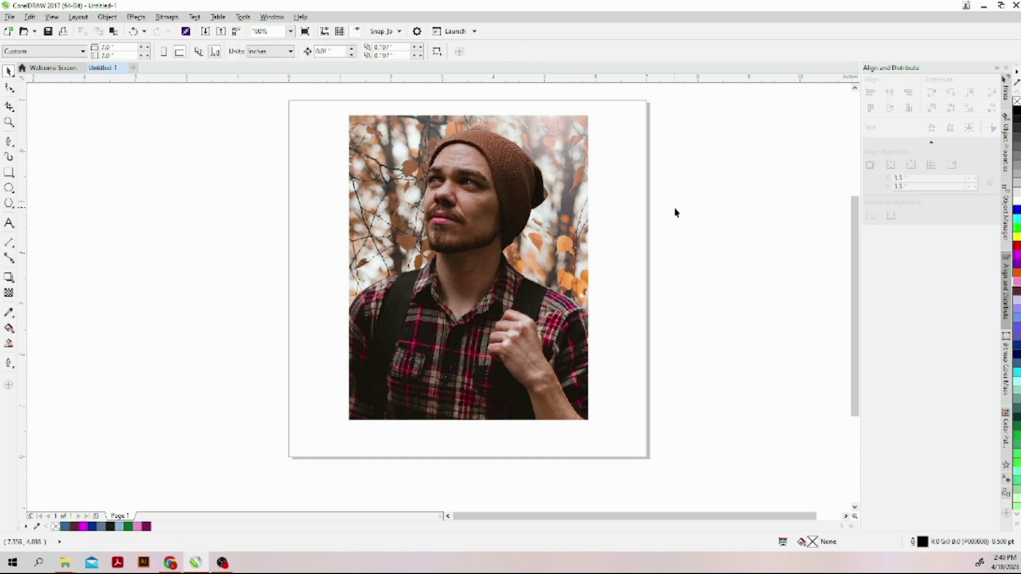
pyautogui.click(584, 308)
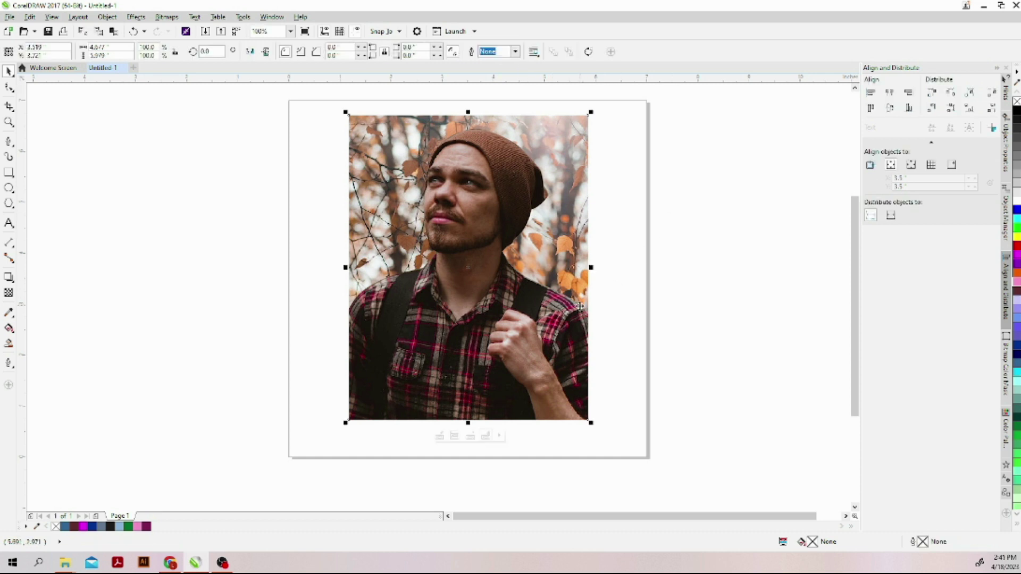